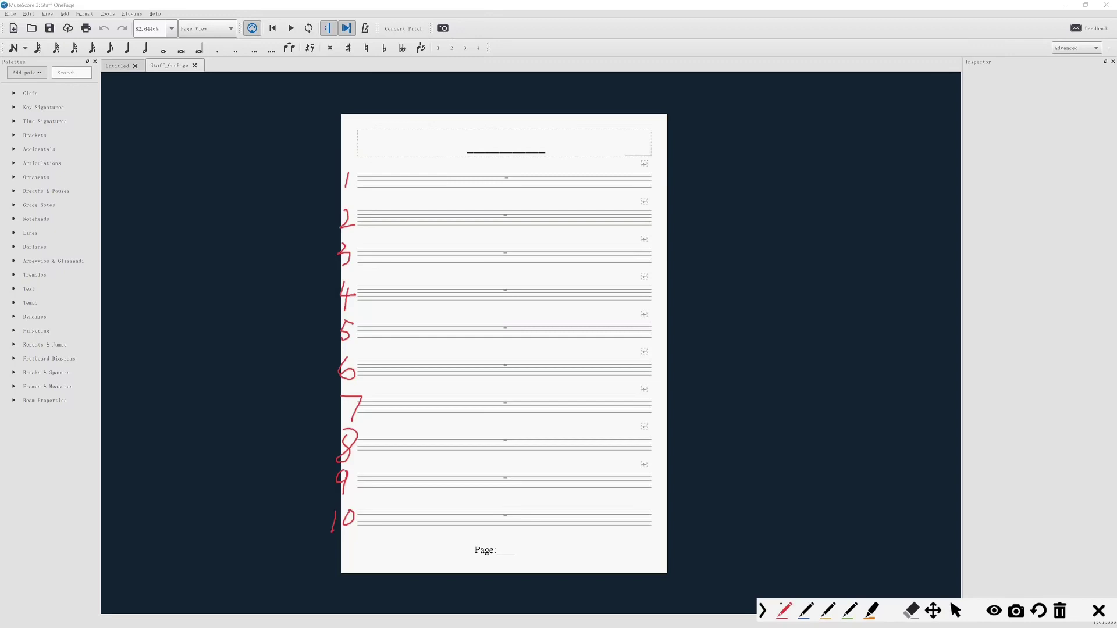
- Annotate the line breaks, title line, first staff, Page: text and staff gap, then clear the marks
{"action": "mouse_move", "coordinate": [647, 156]}
{"action": "left_mouse_down"}
{"action": "mouse_move", "coordinate": [639, 529]}
{"action": "mouse_move", "coordinate": [672, 298]}
{"action": "mouse_move", "coordinate": [643, 153]}
{"action": "left_mouse_up"}
{"action": "mouse_move", "coordinate": [365, 169]}
{"action": "left_mouse_down"}
{"action": "mouse_move", "coordinate": [368, 192]}
{"action": "mouse_move", "coordinate": [385, 169]}
{"action": "mouse_move", "coordinate": [364, 170]}
{"action": "left_mouse_up"}
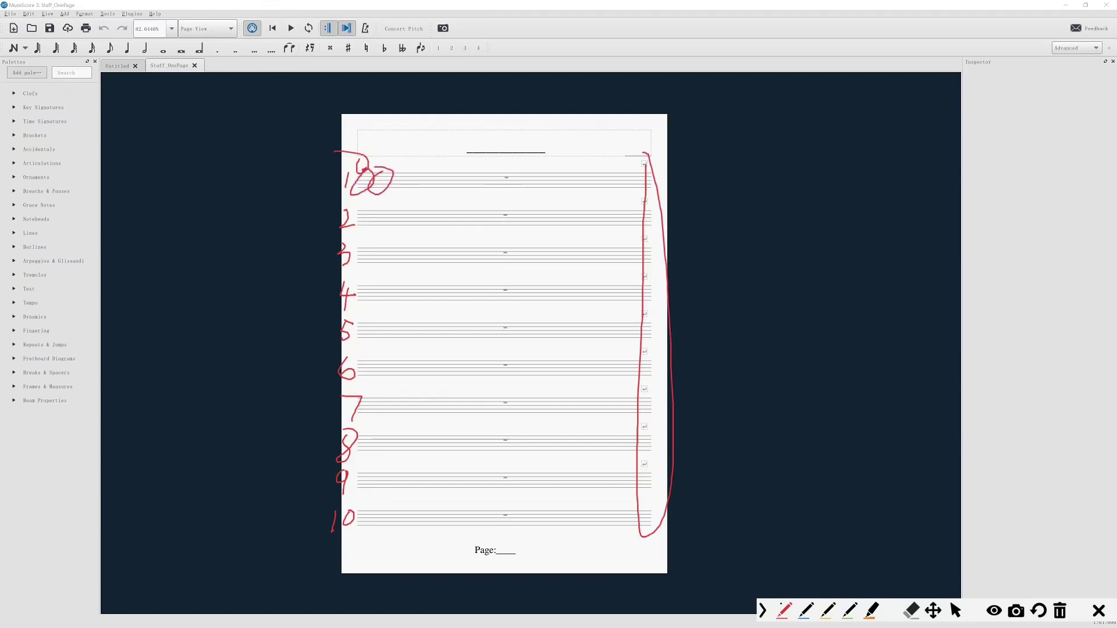
{"action": "mouse_move", "coordinate": [502, 165]}
{"action": "left_mouse_down"}
{"action": "mouse_move", "coordinate": [488, 189]}
{"action": "mouse_move", "coordinate": [514, 169]}
{"action": "mouse_move", "coordinate": [482, 162]}
{"action": "left_mouse_up"}
{"action": "left_click_drag", "start_coordinate": [416, 138], "coordinate": [451, 137]}
{"action": "left_click_drag", "start_coordinate": [660, 135], "coordinate": [643, 155]}
{"action": "mouse_move", "coordinate": [495, 523]}
{"action": "left_mouse_down"}
{"action": "mouse_move", "coordinate": [478, 574]}
{"action": "mouse_move", "coordinate": [510, 526]}
{"action": "mouse_move", "coordinate": [485, 524]}
{"action": "left_mouse_up"}
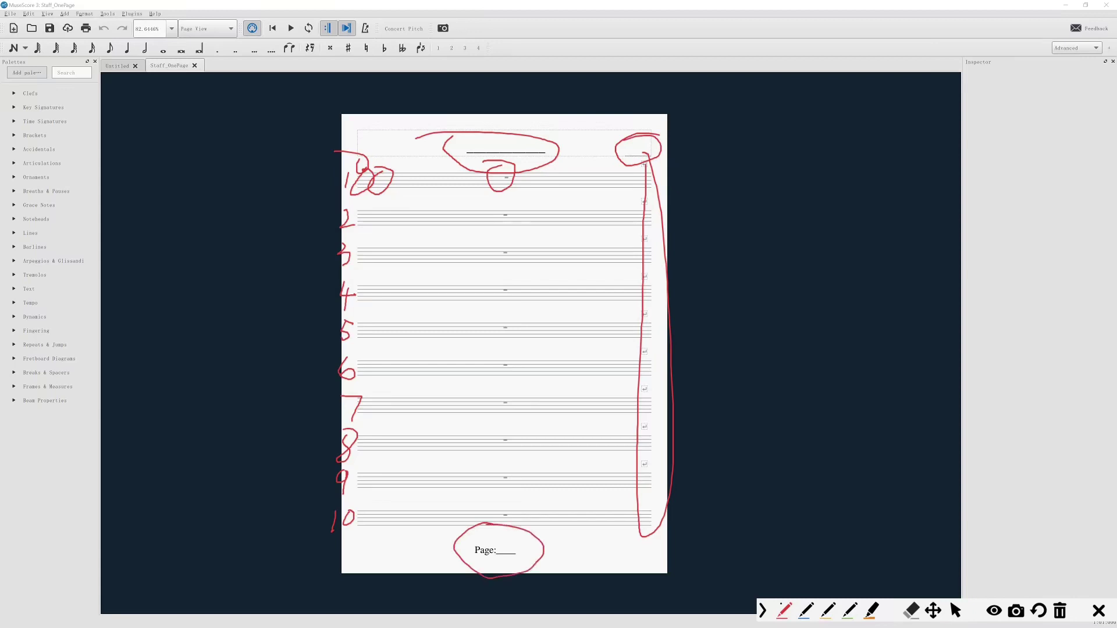
{"action": "left_click_drag", "start_coordinate": [407, 211], "coordinate": [407, 225]}
{"action": "left_click_drag", "start_coordinate": [418, 225], "coordinate": [418, 250]}
{"action": "key", "text": "Escape"}
- Start a new score with an underscore title and the Treble Clef template, past key and time signature
{"action": "key", "text": "ctrl+n"}
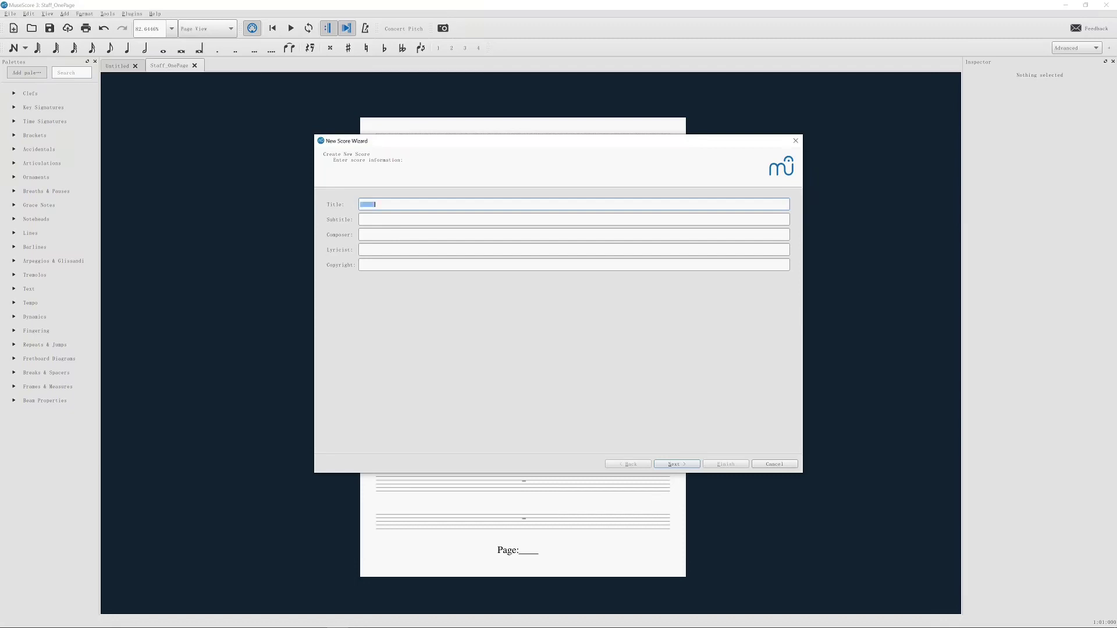
{"action": "key", "text": "Tab"}
{"action": "key", "text": "Tab"}
{"action": "key", "text": "Return"}
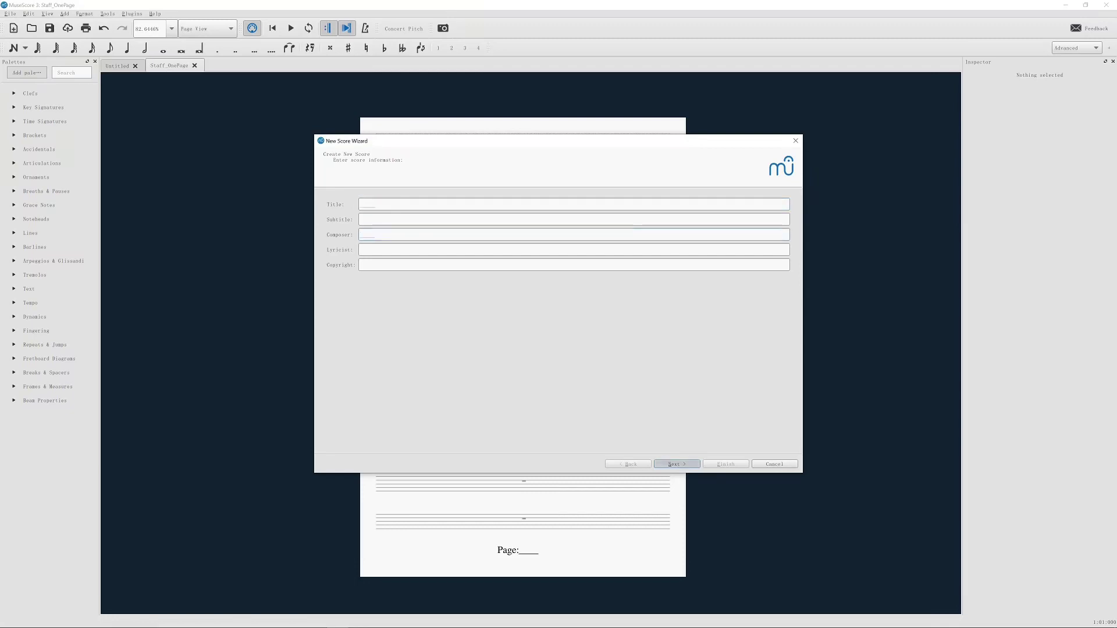
{"action": "key", "text": "Down"}
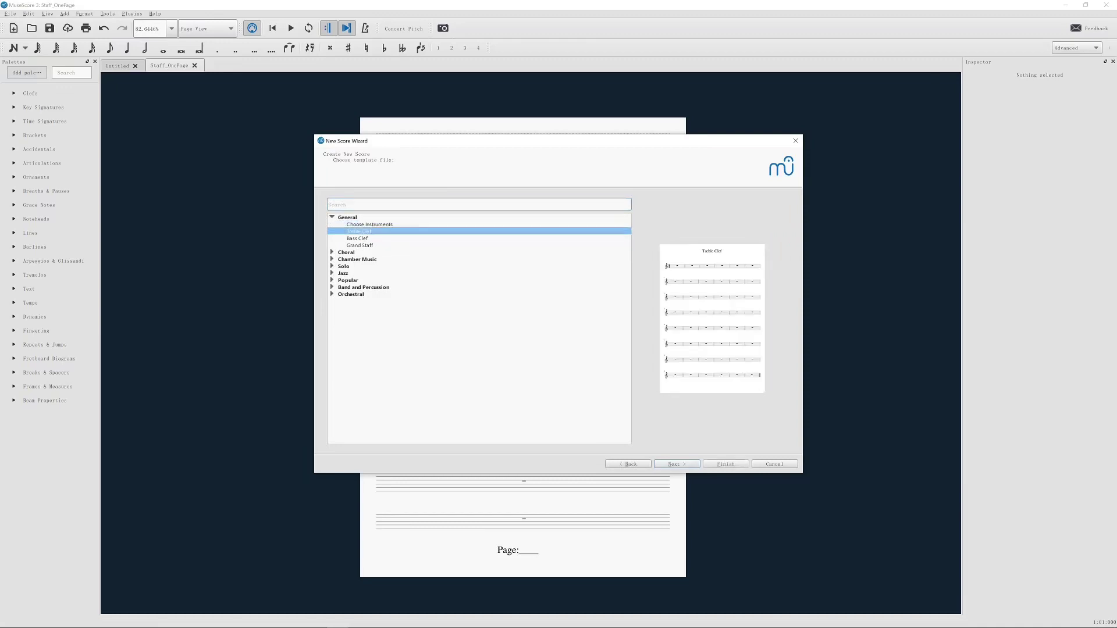
{"action": "key", "text": "Return"}
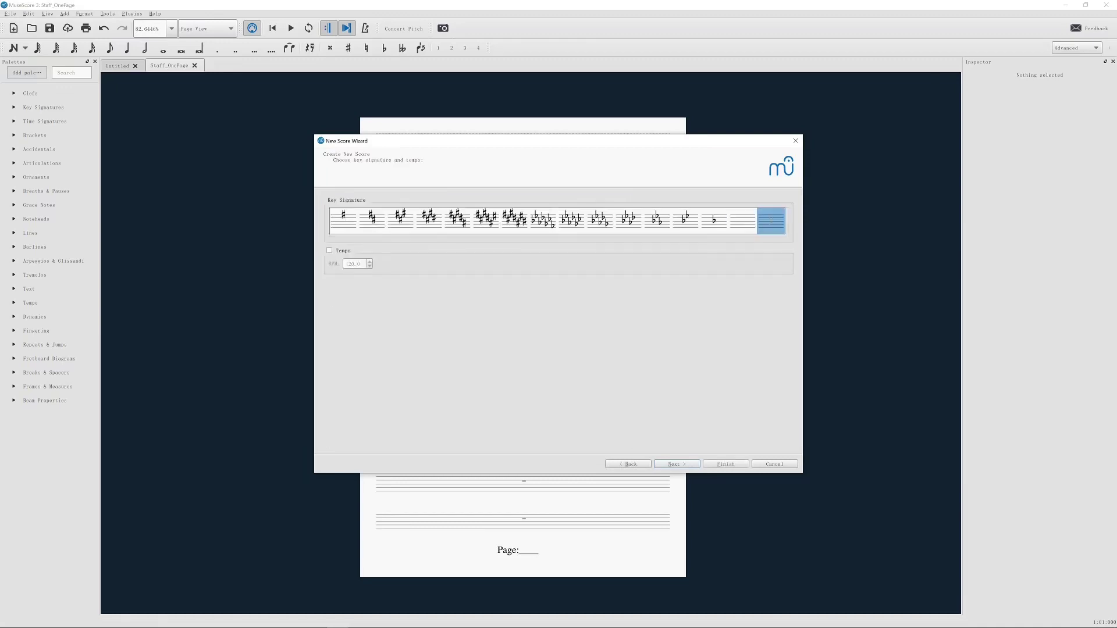
{"action": "key", "text": "Return"}
{"action": "key", "text": "Return"}
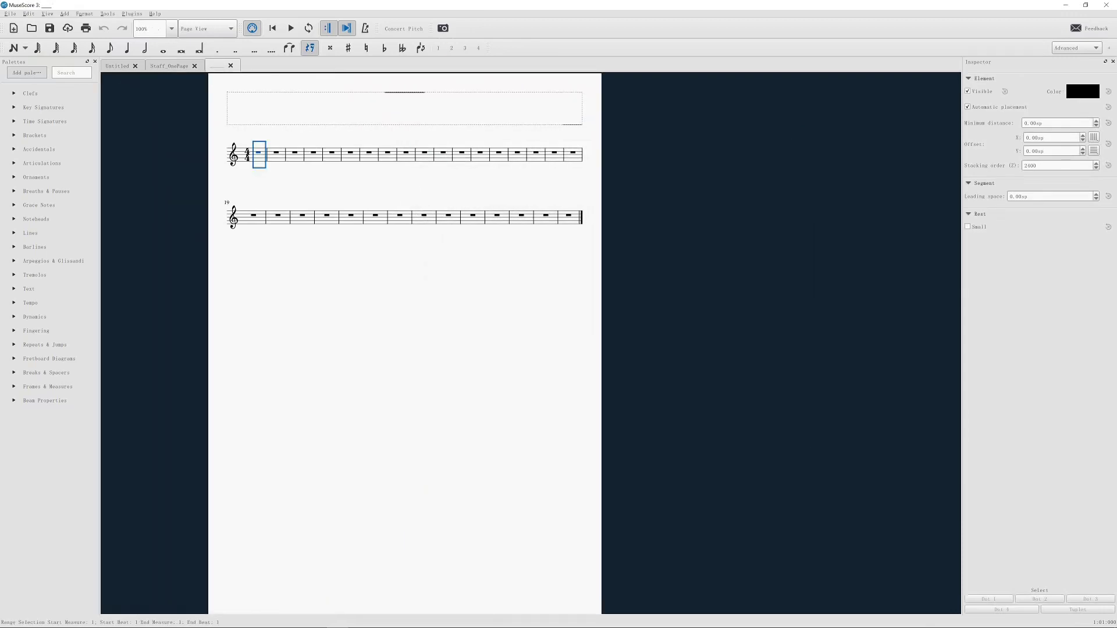
- Add a line break after each of measures 1 through 10
{"action": "key", "text": "Return"}
{"action": "key", "text": "Right"}
{"action": "key", "text": "Return"}
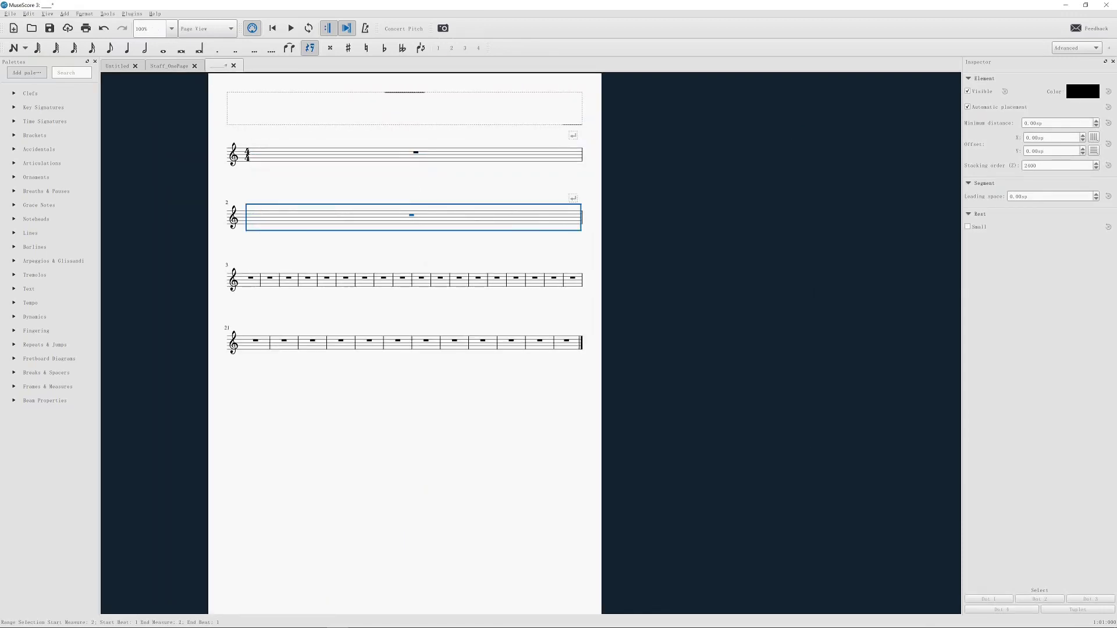
{"action": "key", "text": "Right"}
{"action": "key", "text": "Return"}
{"action": "key", "text": "Right"}
{"action": "key", "text": "Return"}
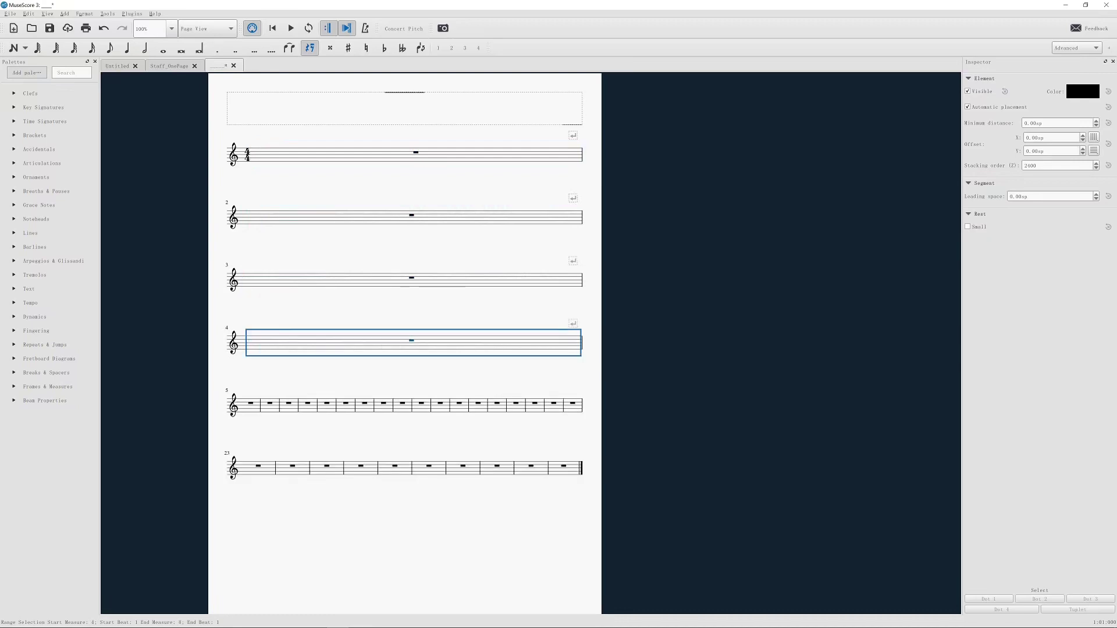
{"action": "key", "text": "Right"}
{"action": "key", "text": "Return"}
{"action": "key", "text": "Right"}
{"action": "key", "text": "Return"}
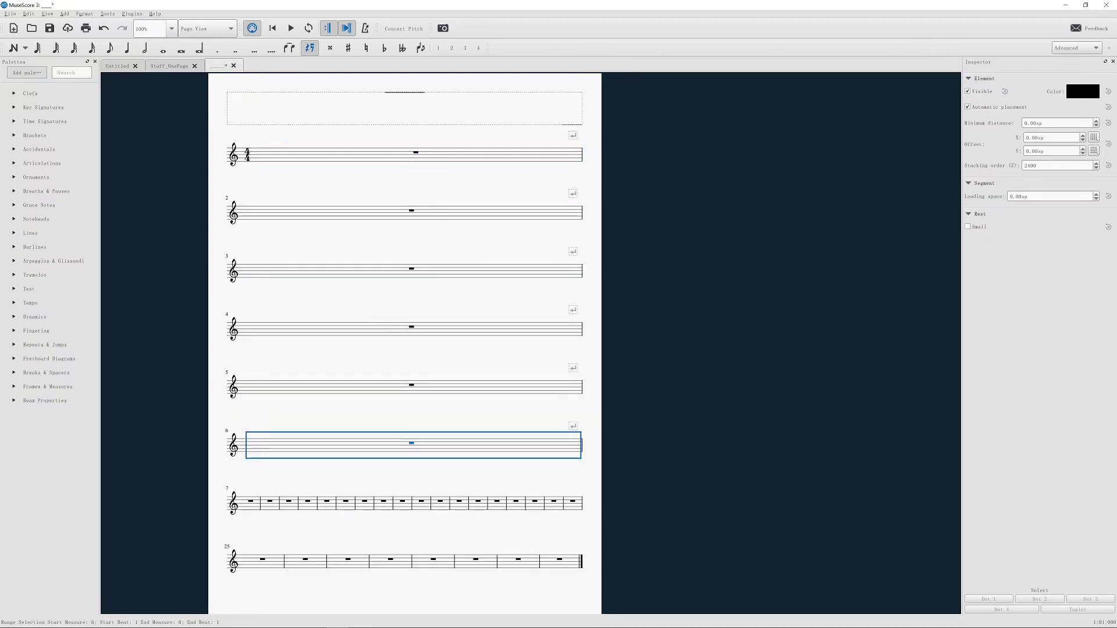
{"action": "key", "text": "Right"}
{"action": "key", "text": "Return"}
{"action": "key", "text": "Right"}
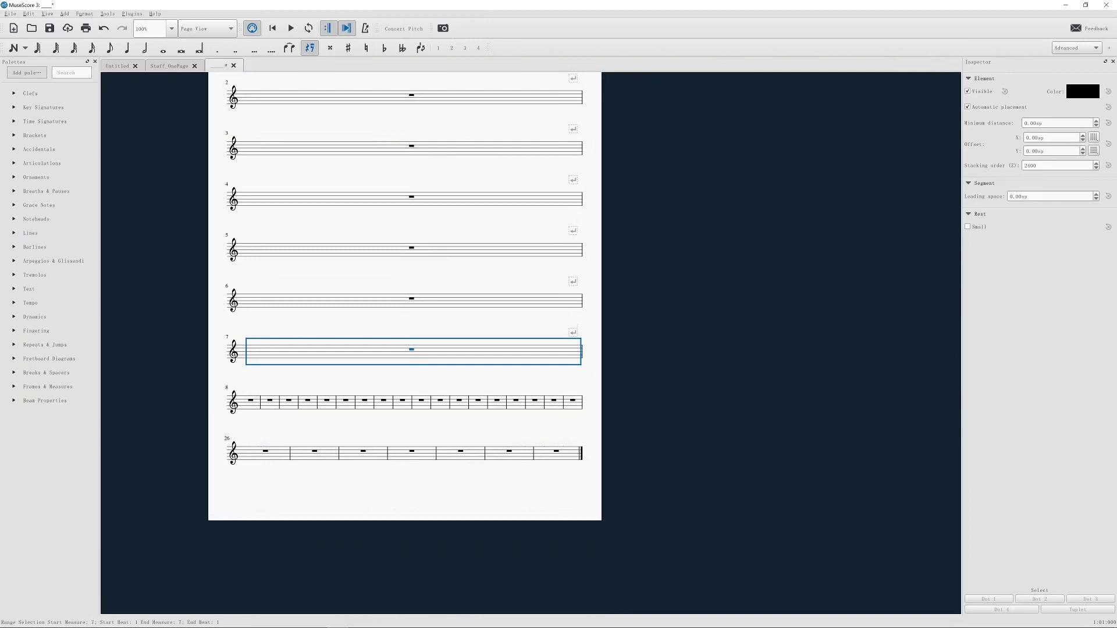
{"action": "key", "text": "Return"}
{"action": "key", "text": "Right"}
{"action": "key", "text": "Return"}
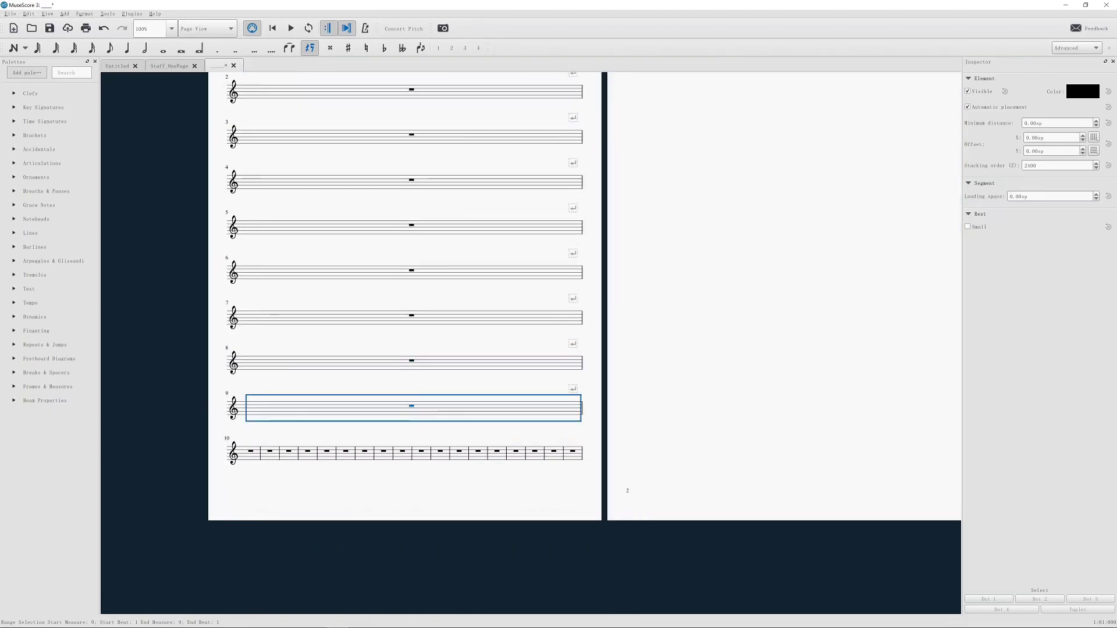
{"action": "key", "text": "Right"}
{"action": "key", "text": "Return"}
- Select measures 11–32 and remove them, then undo the last change
{"action": "key", "text": "Right"}
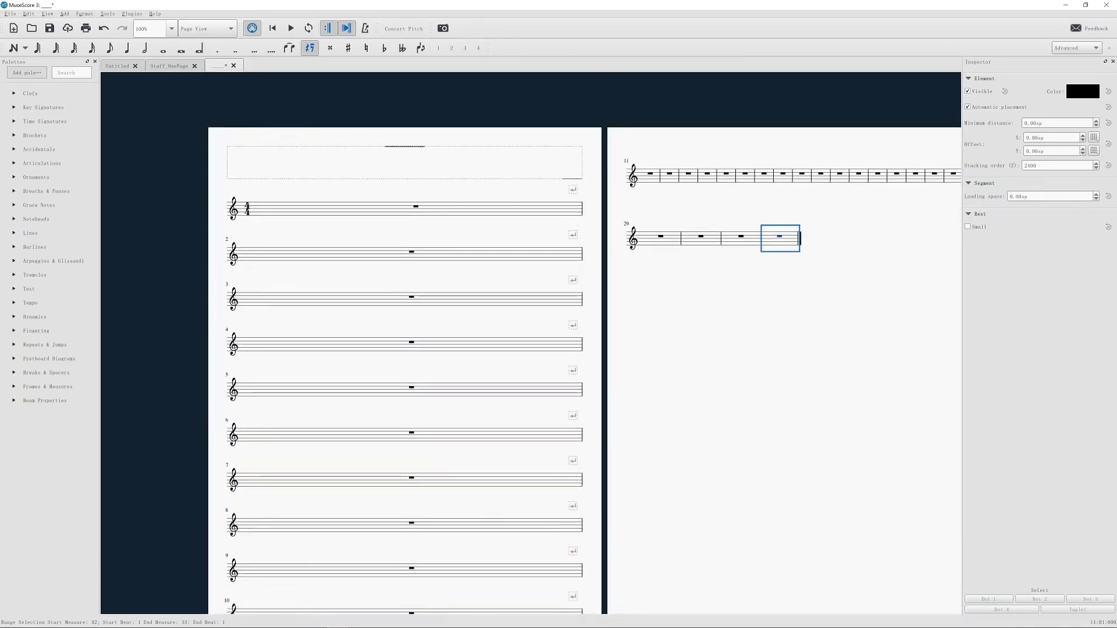
{"action": "key", "text": "shift+ctrl+End"}
{"action": "right_click", "coordinate": [665, 178]}
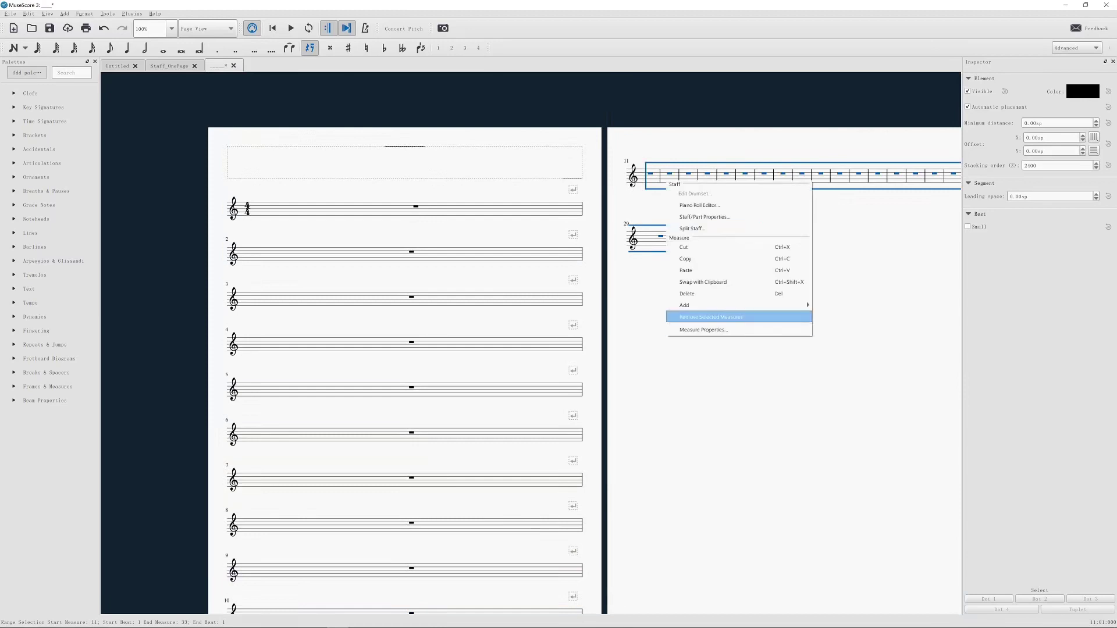
{"action": "left_click", "coordinate": [698, 316]}
{"action": "key", "text": "ctrl+z"}
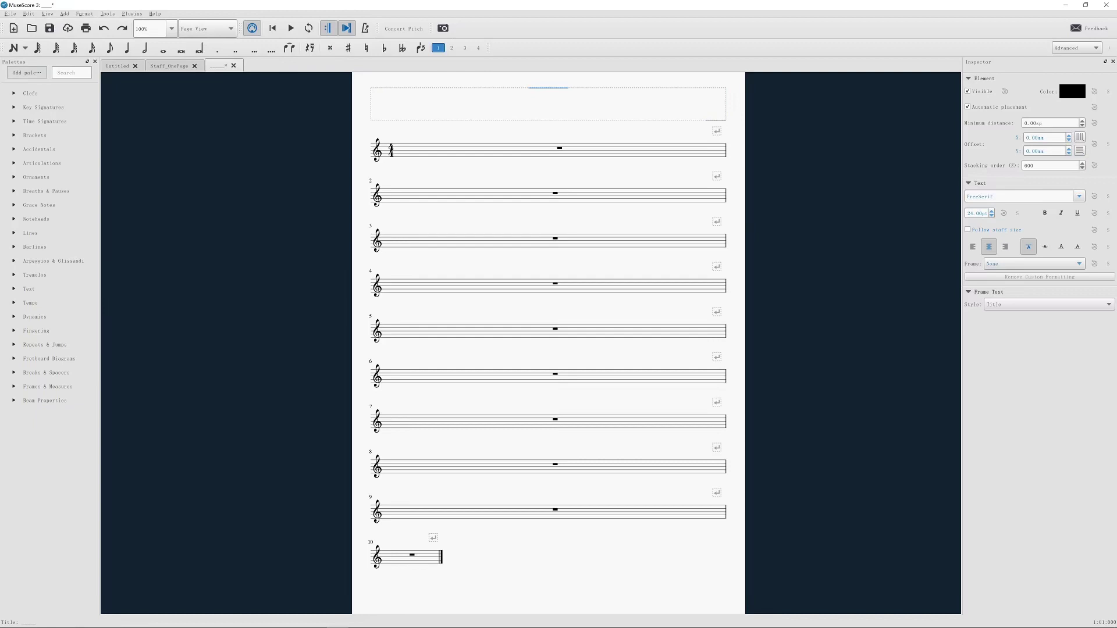
- Set the Page style's Last system fill threshold to 0%
{"action": "right_click", "coordinate": [534, 259]}
{"action": "left_click", "coordinate": [554, 264]}
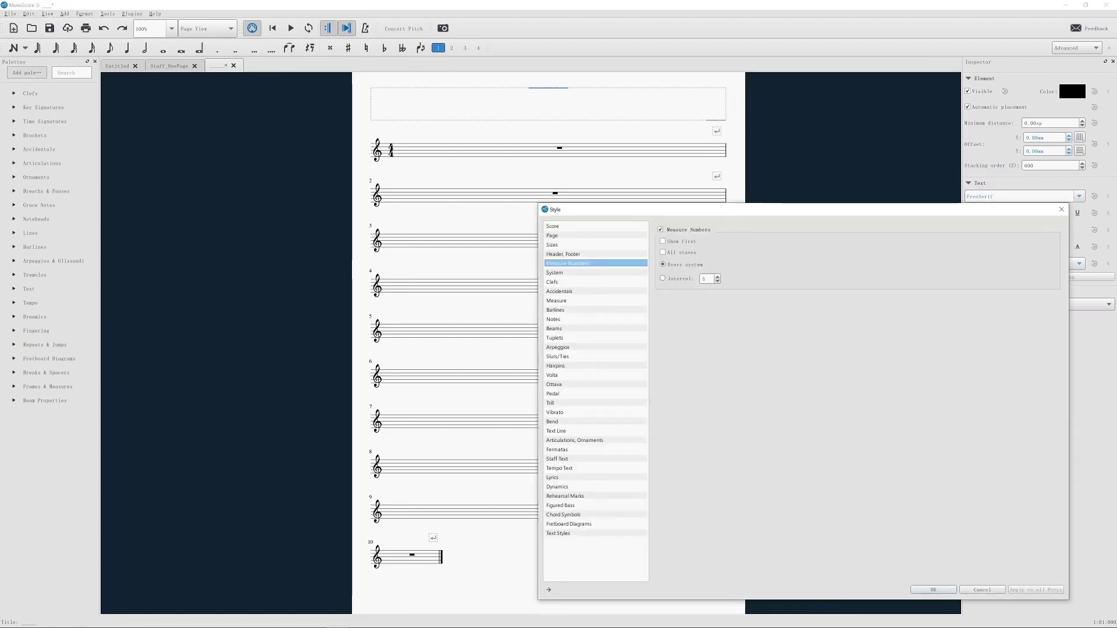
{"action": "key", "text": "Up"}
{"action": "key", "text": "Up"}
{"action": "key", "text": "Up"}
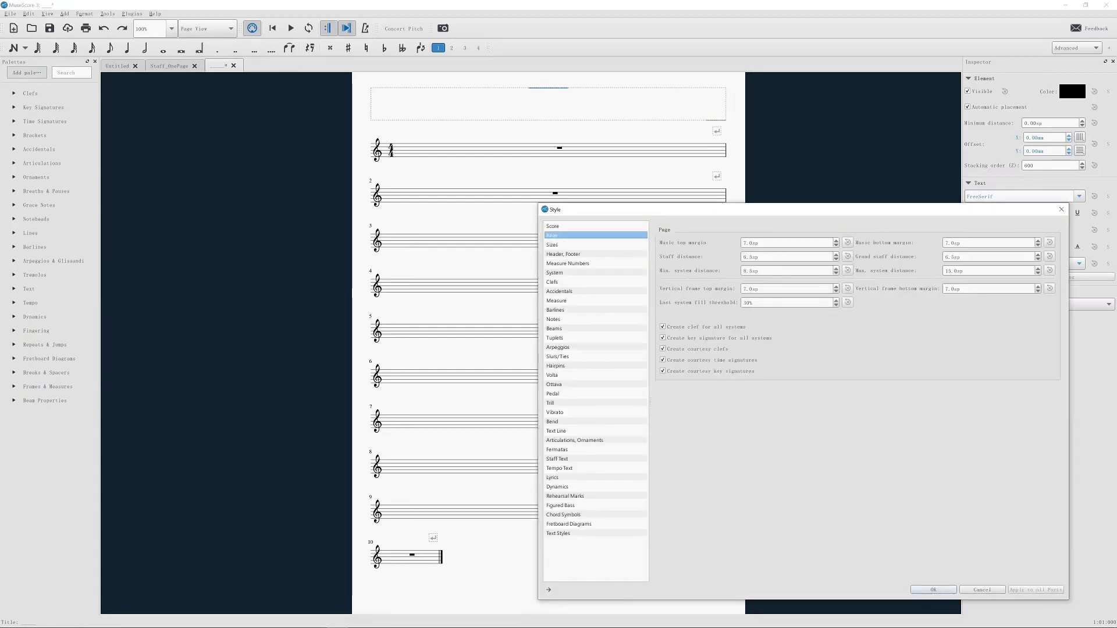
{"action": "type", "text": "0"}
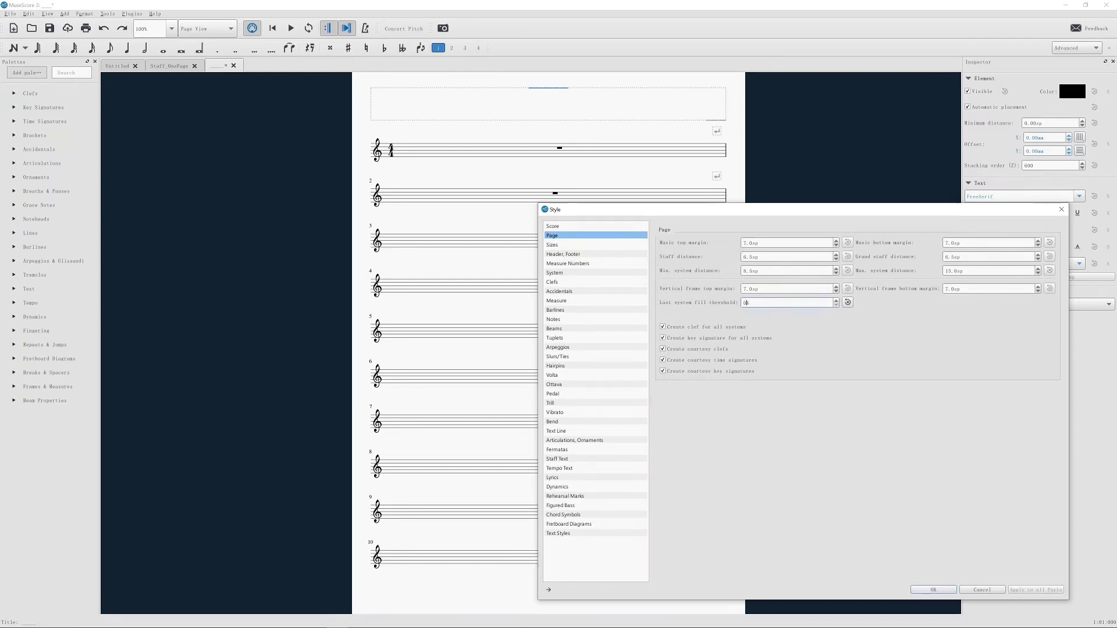
{"action": "key", "text": "Return"}
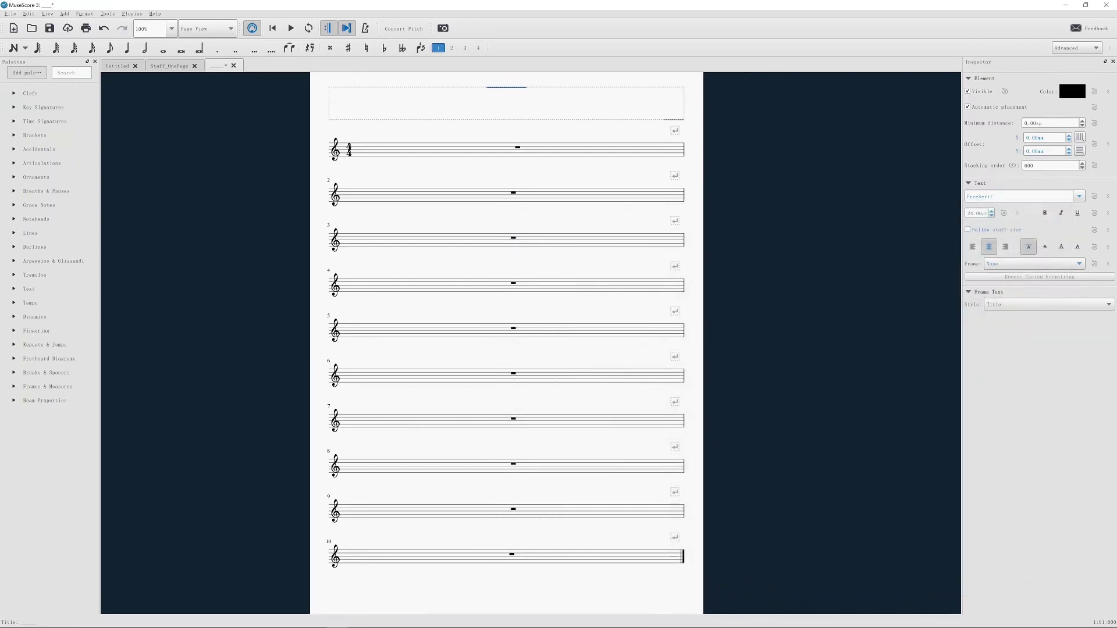
- Hide the clef and time signature in the staff's Staff/Part Properties
{"action": "right_click", "coordinate": [572, 150]}
{"action": "left_click", "coordinate": [605, 195]}
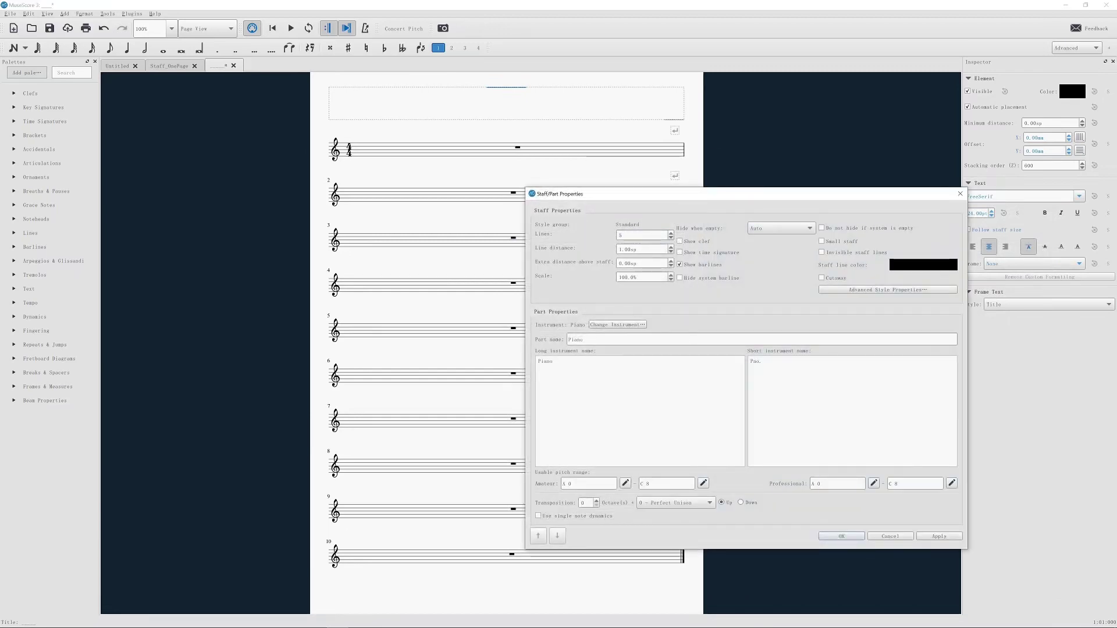
{"action": "key", "text": "Return"}
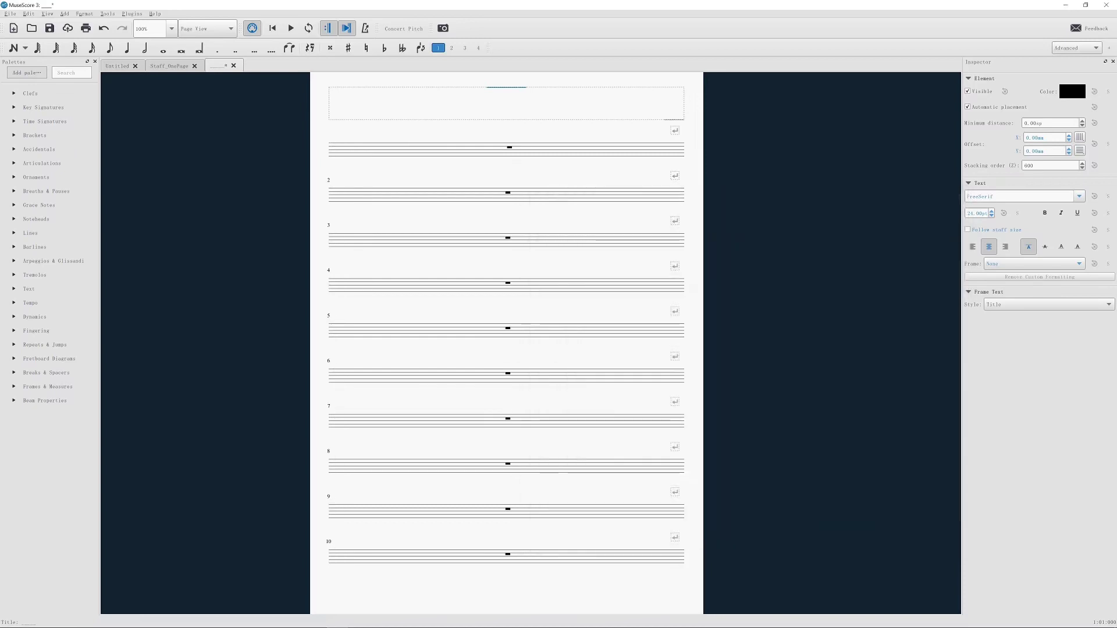
- Turn off measure numbers in the score's Measure Numbers style settings
{"action": "right_click", "coordinate": [483, 221]}
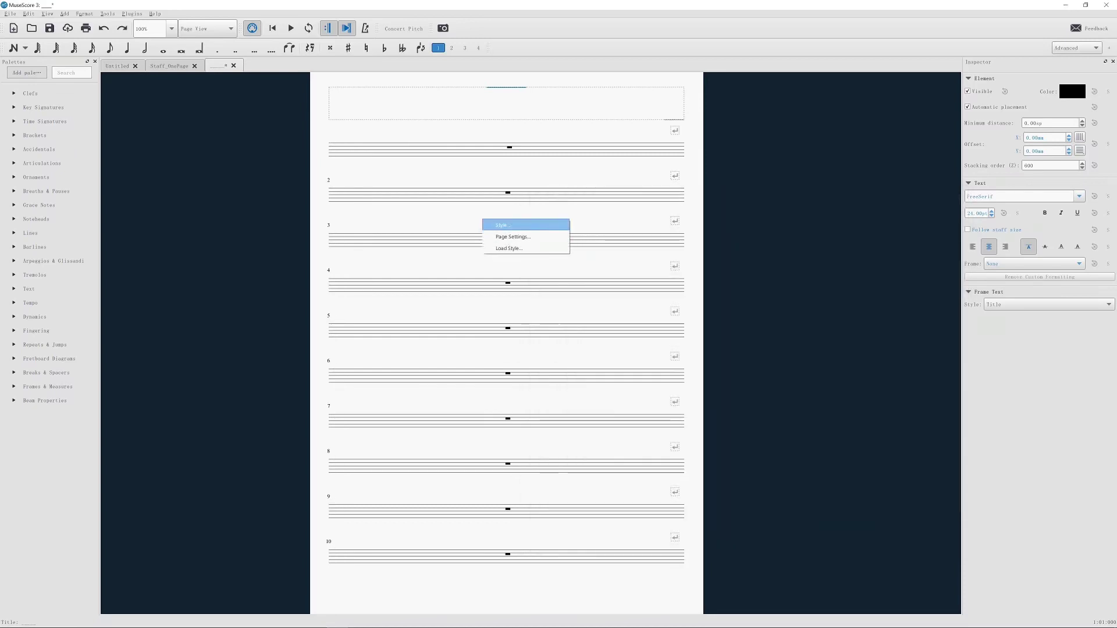
{"action": "left_click", "coordinate": [506, 226]}
{"action": "key", "text": "Down"}
{"action": "key", "text": "Down"}
{"action": "key", "text": "Down"}
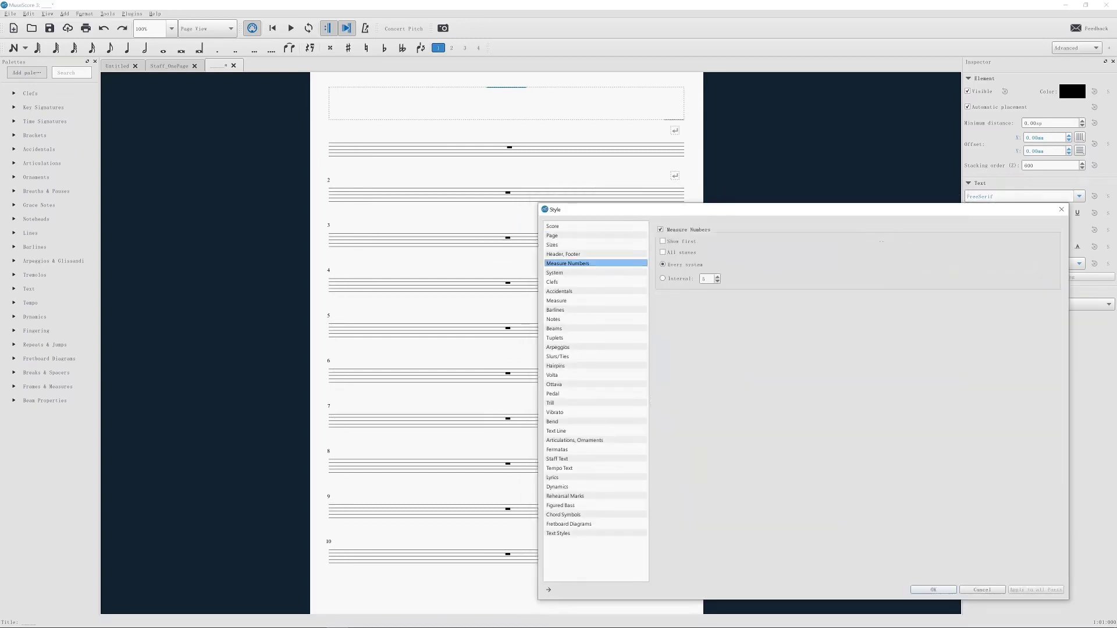
{"action": "key", "text": "Return"}
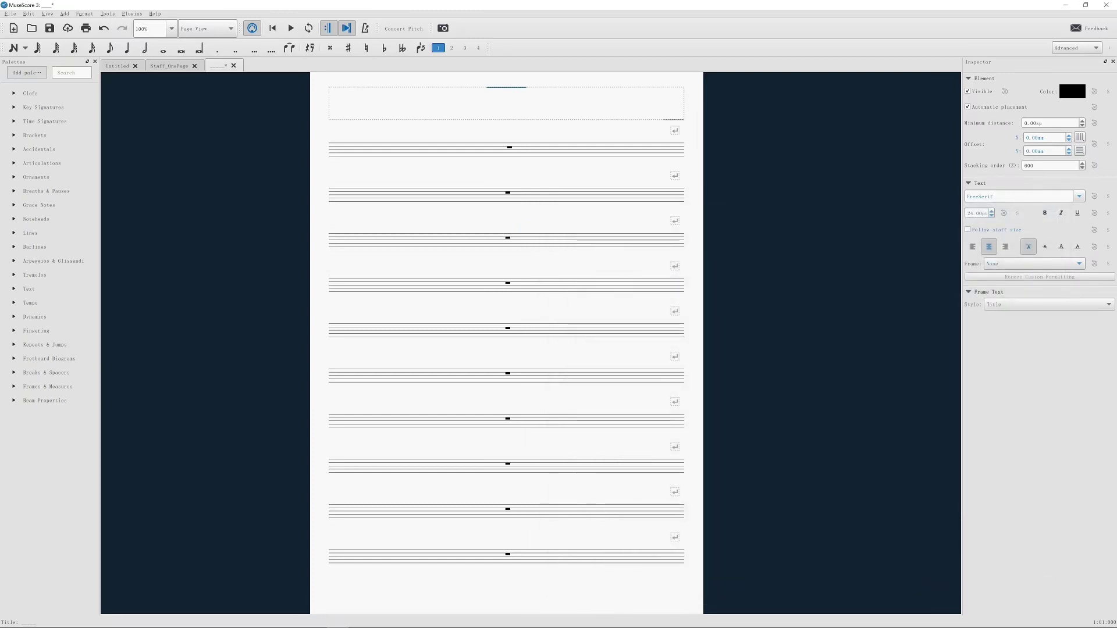
- Make every whole-measure rest invisible, then select the title frame
{"action": "right_click", "coordinate": [509, 147]}
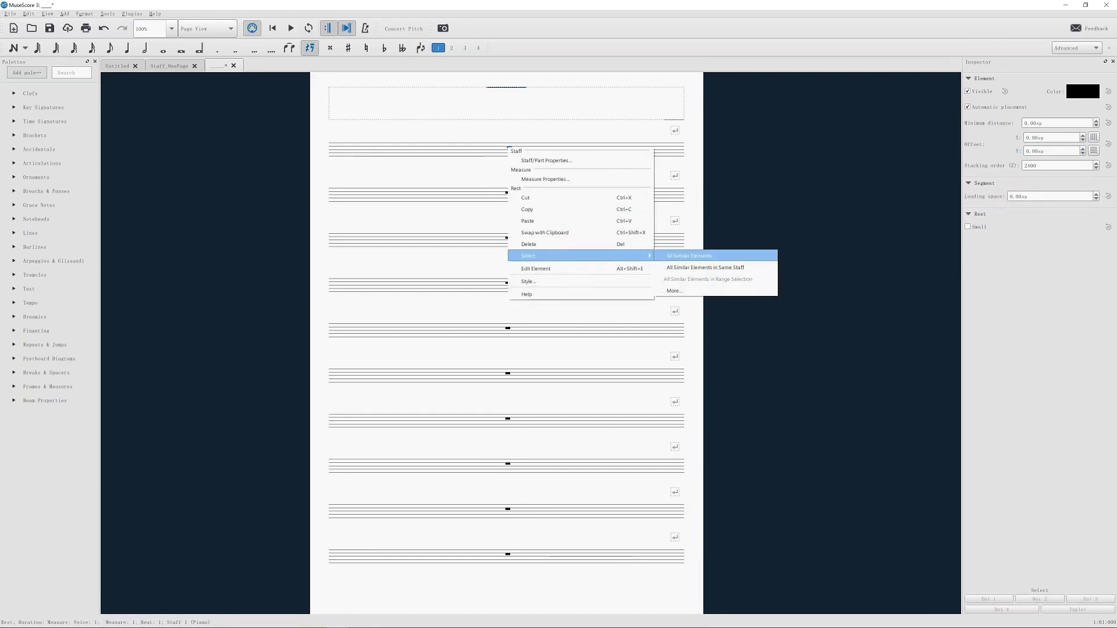
{"action": "left_click", "coordinate": [698, 256]}
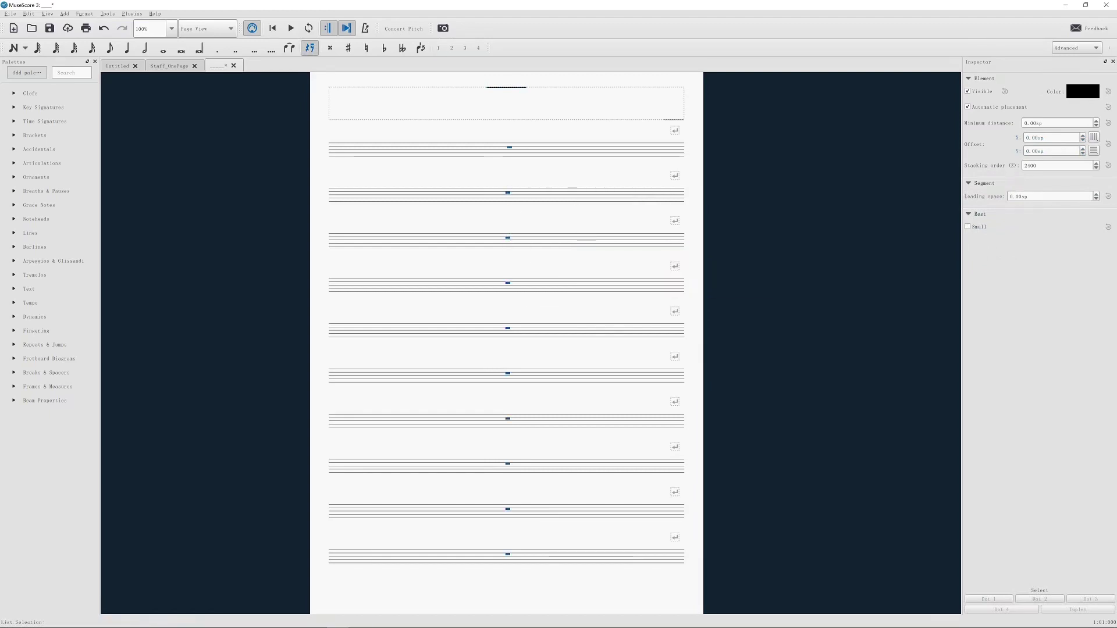
{"action": "key", "text": "v"}
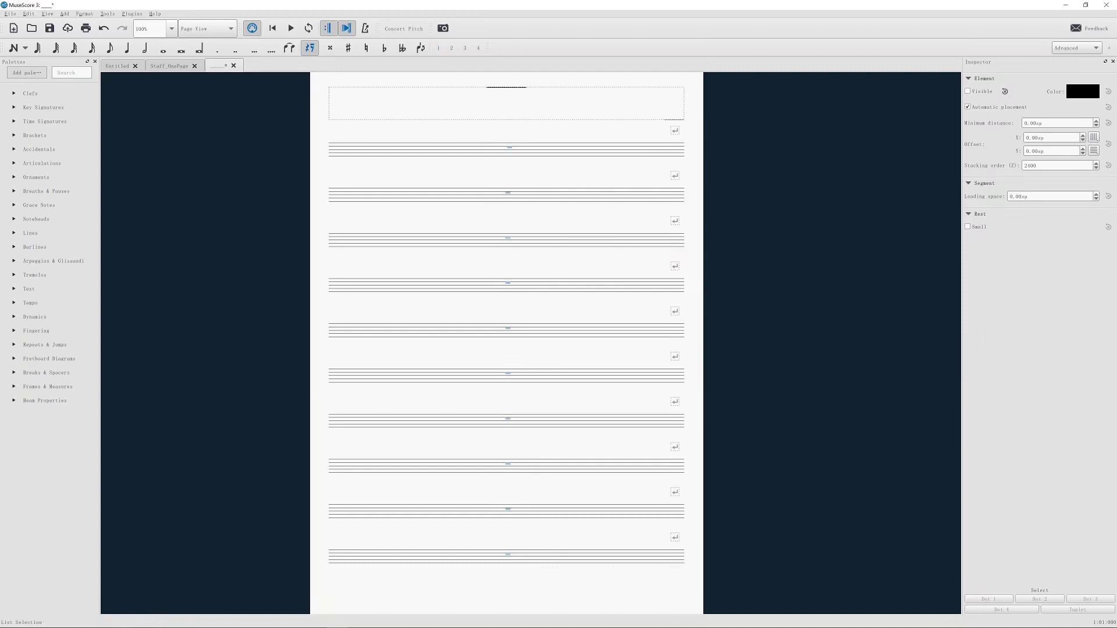
{"action": "key", "text": "ctrl+Home"}
- Zoom in and lengthen the title underline with six more underscores
{"action": "key", "text": "ctrl+plus"}
{"action": "key", "text": "ctrl+plus"}
{"action": "key", "text": "ctrl+plus"}
{"action": "key", "text": "ctrl+plus"}
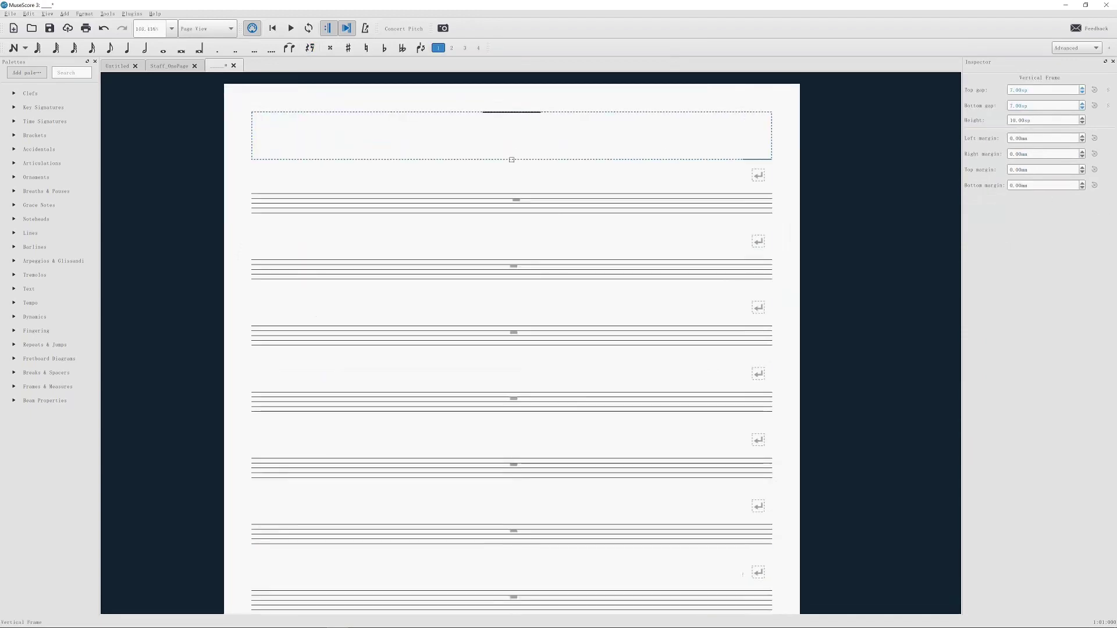
{"action": "key", "text": "ctrl+plus"}
{"action": "key", "text": "ctrl+plus"}
{"action": "key", "text": "ctrl+plus"}
{"action": "key", "text": "alt+Right"}
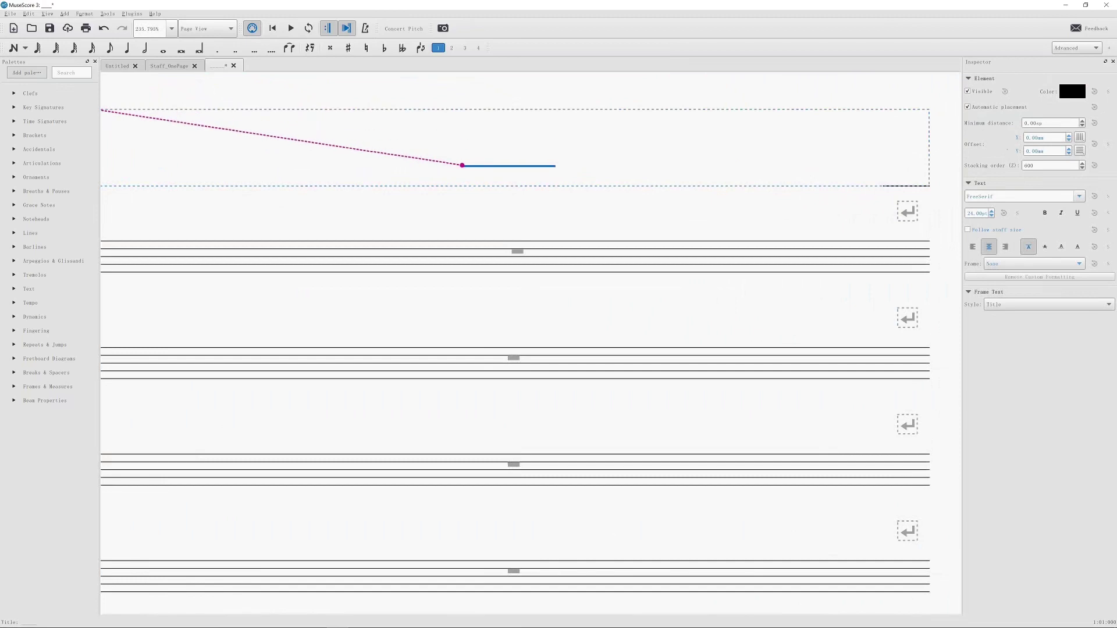
{"action": "key", "text": "ctrl+e"}
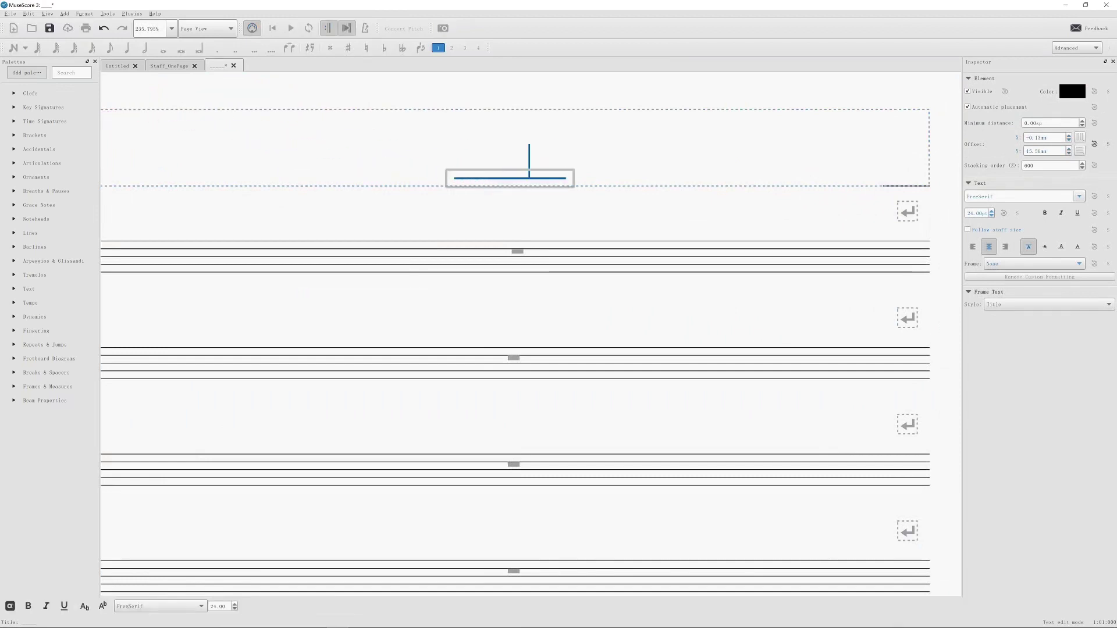
{"action": "type", "text": "______"}
{"action": "key", "text": "Escape"}
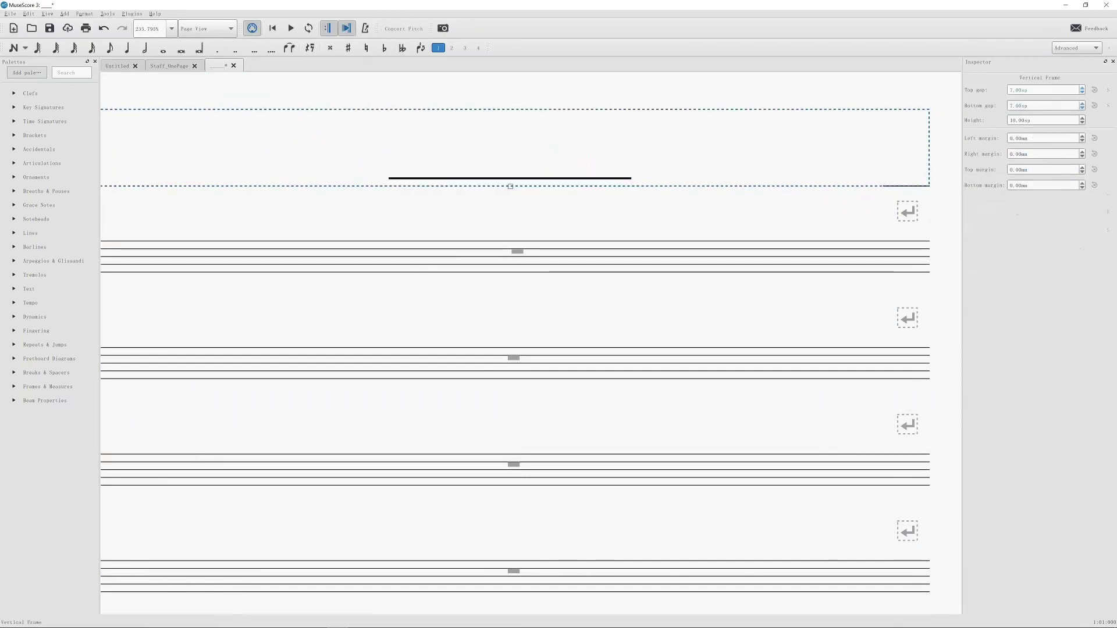
- Set the composer text to a five-underscore blank line and zoom back out
{"action": "key", "text": "ctrl+e"}
{"action": "type", "text": "_______"}
{"action": "key", "text": "Escape"}
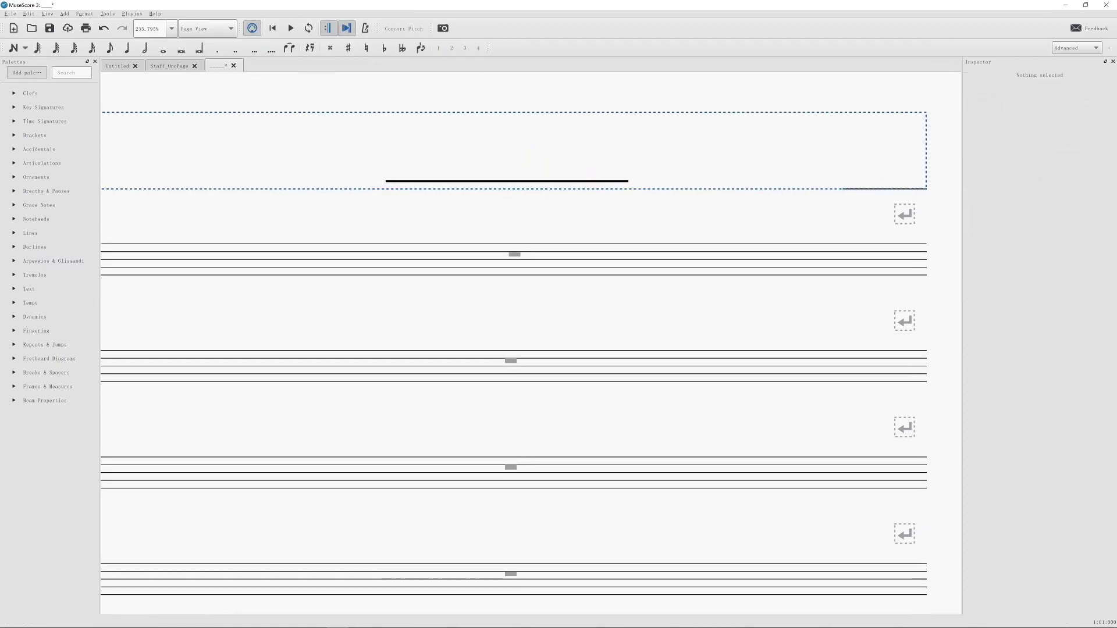
{"action": "key", "text": "ctrl+minus"}
{"action": "key", "text": "ctrl+minus"}
{"action": "key", "text": "ctrl+minus"}
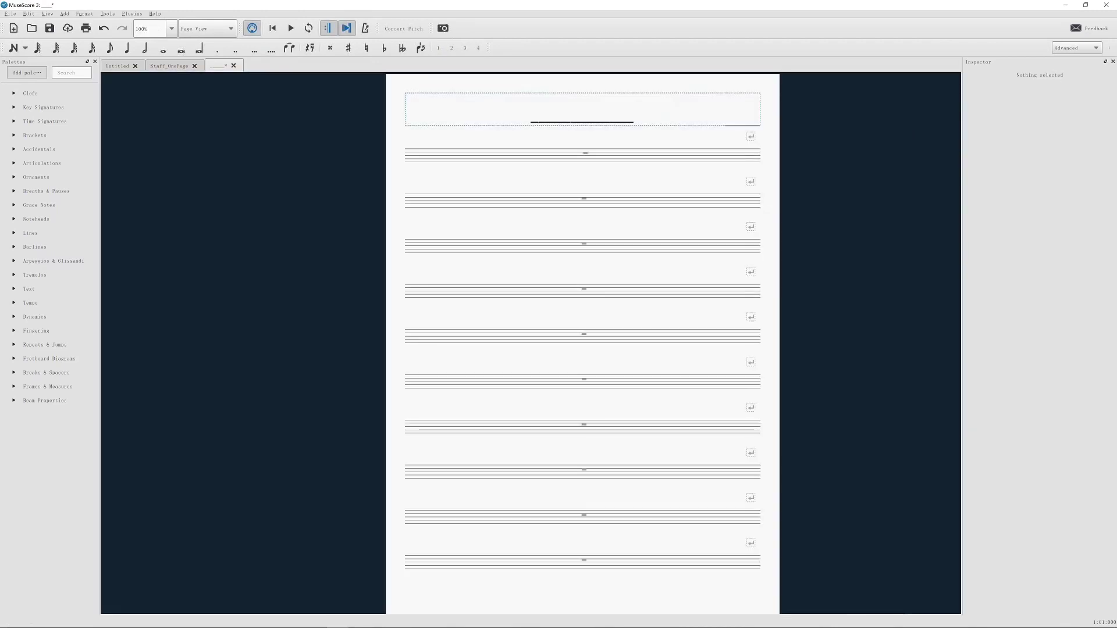
{"action": "key", "text": "alt+a"}
- Add frame text reading 'Page:___' and drag it to the bottom centre of the page
{"action": "key", "text": "Down"}
{"action": "key", "text": "Down"}
{"action": "key", "text": "Down"}
{"action": "key", "text": "Right"}
{"action": "key", "text": "Down"}
{"action": "key", "text": "Down"}
{"action": "key", "text": "Down"}
{"action": "key", "text": "Return"}
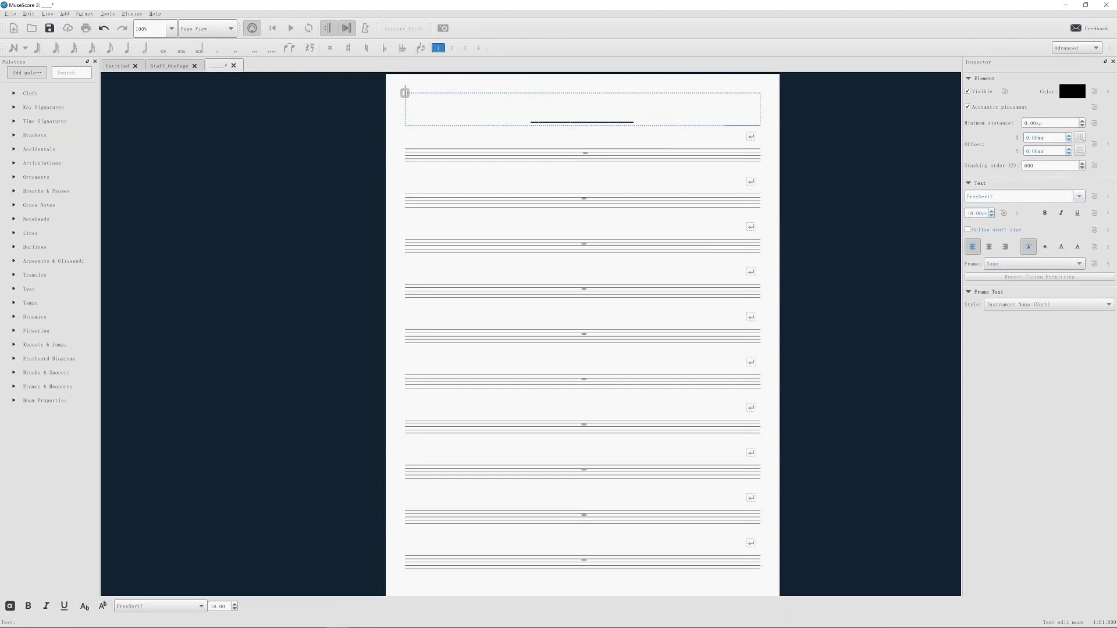
{"action": "type", "text": "Page:"}
{"action": "type", "text": "___"}
{"action": "key", "text": "Escape"}
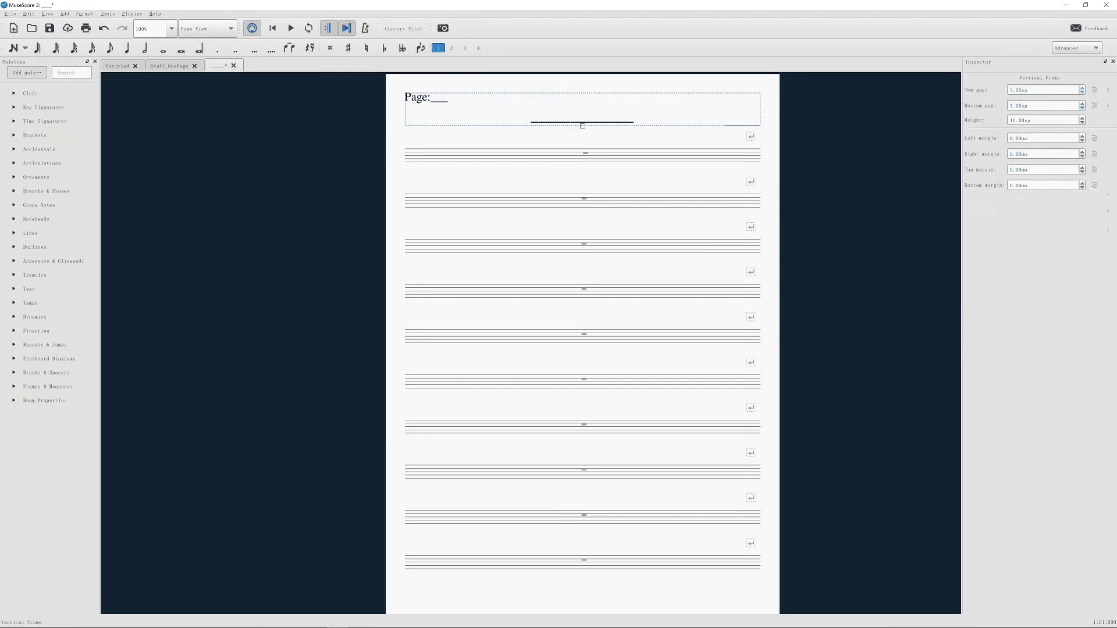
{"action": "left_click_drag", "start_coordinate": [417, 97], "coordinate": [592, 593]}
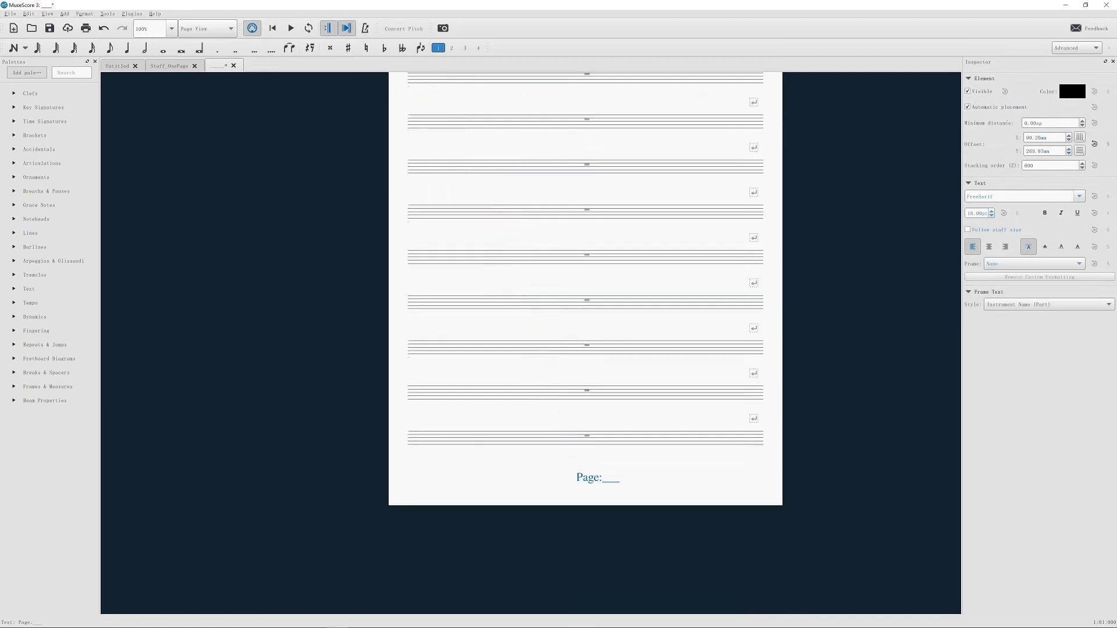
{"action": "left_click_drag", "start_coordinate": [593, 592], "coordinate": [526, 577]}
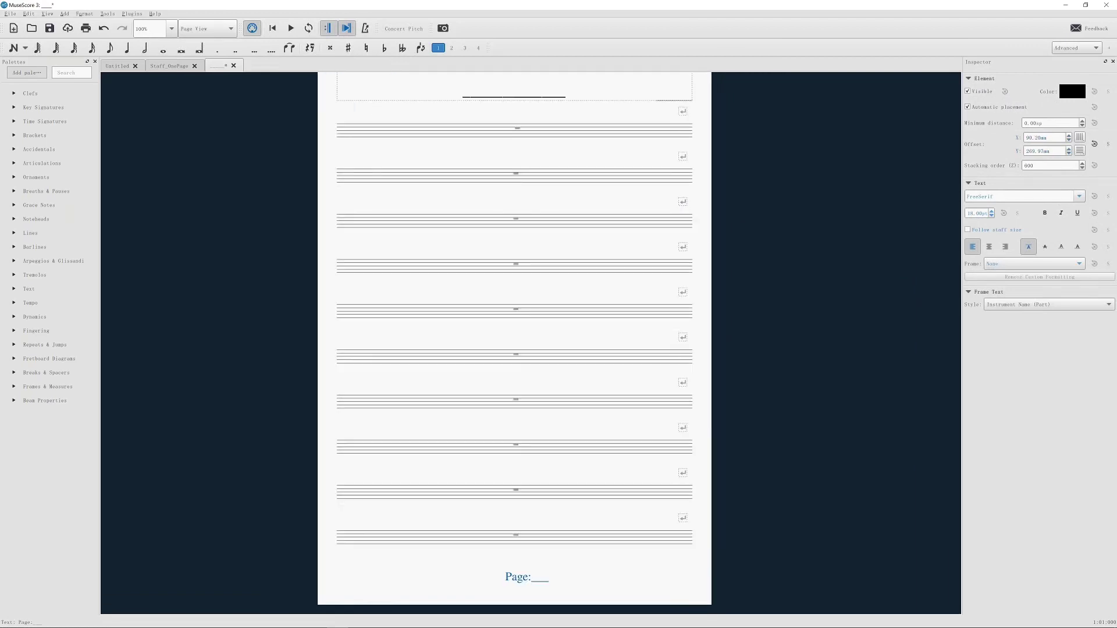
- Enter a Line distance of 1.5sp in the first staff's Staff/Part Properties
{"action": "right_click", "coordinate": [375, 129]}
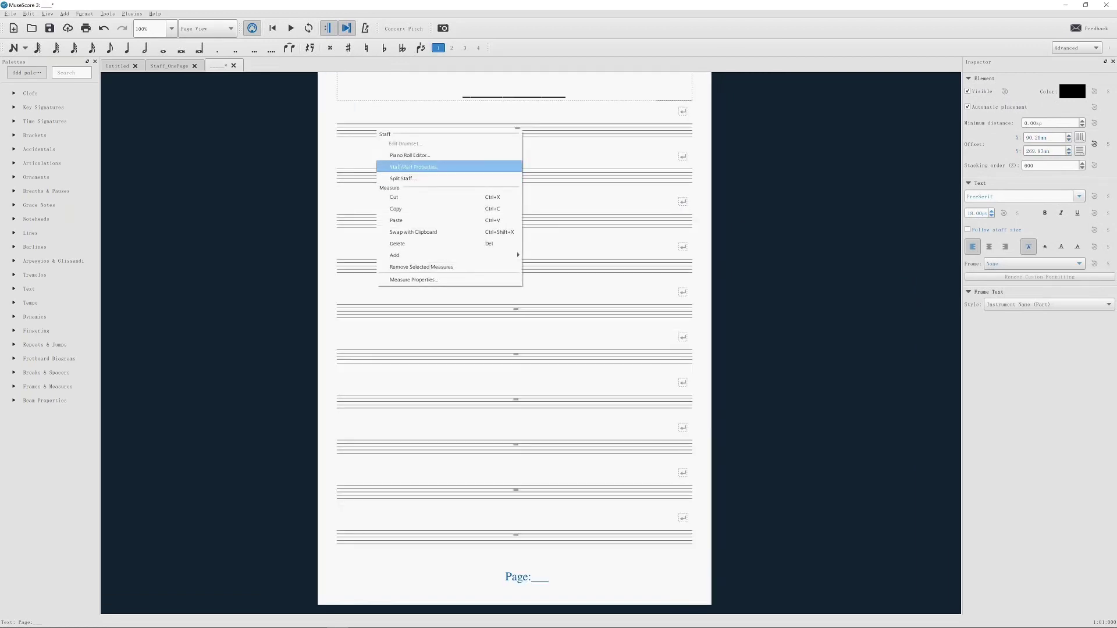
{"action": "left_click", "coordinate": [407, 166]}
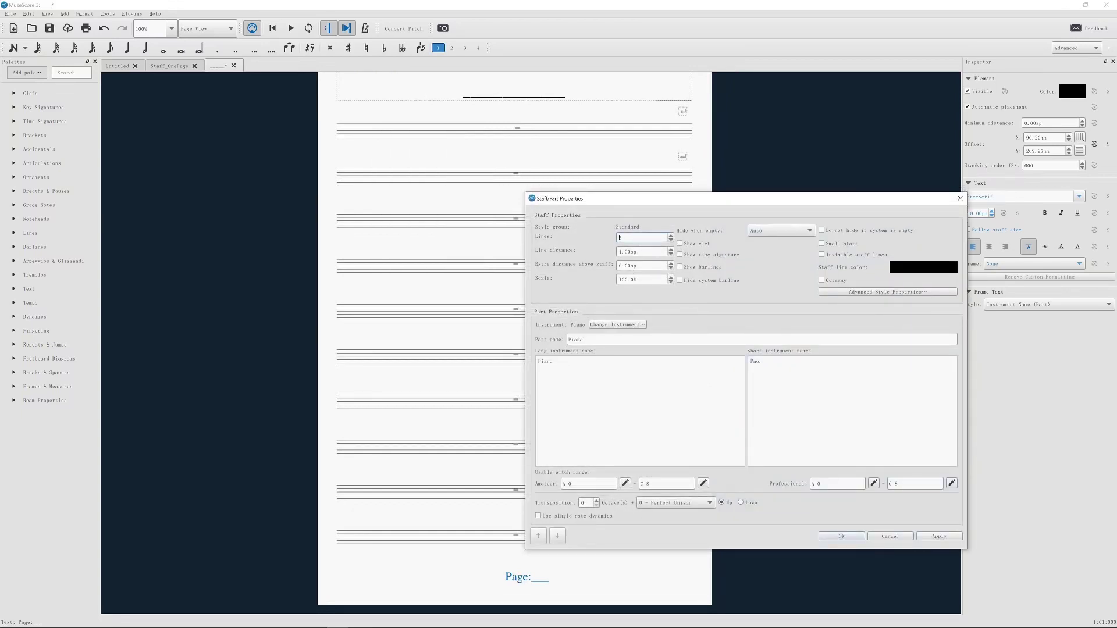
{"action": "left_click_drag", "start_coordinate": [640, 194], "coordinate": [842, 188]}
{"action": "key", "text": "Tab"}
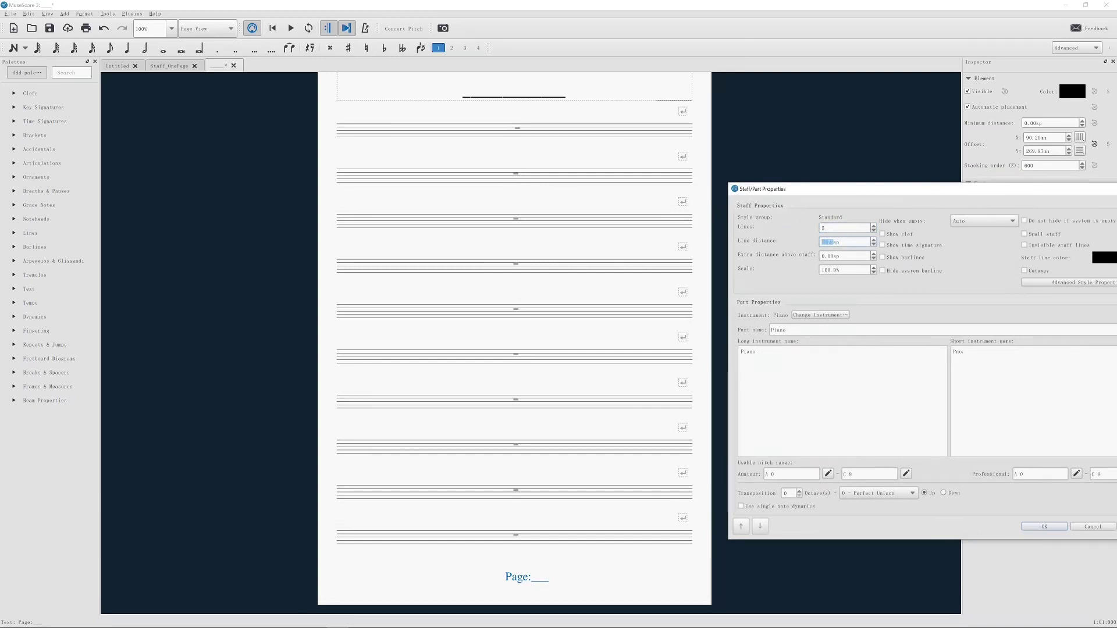
{"action": "type", "text": "1.5"}
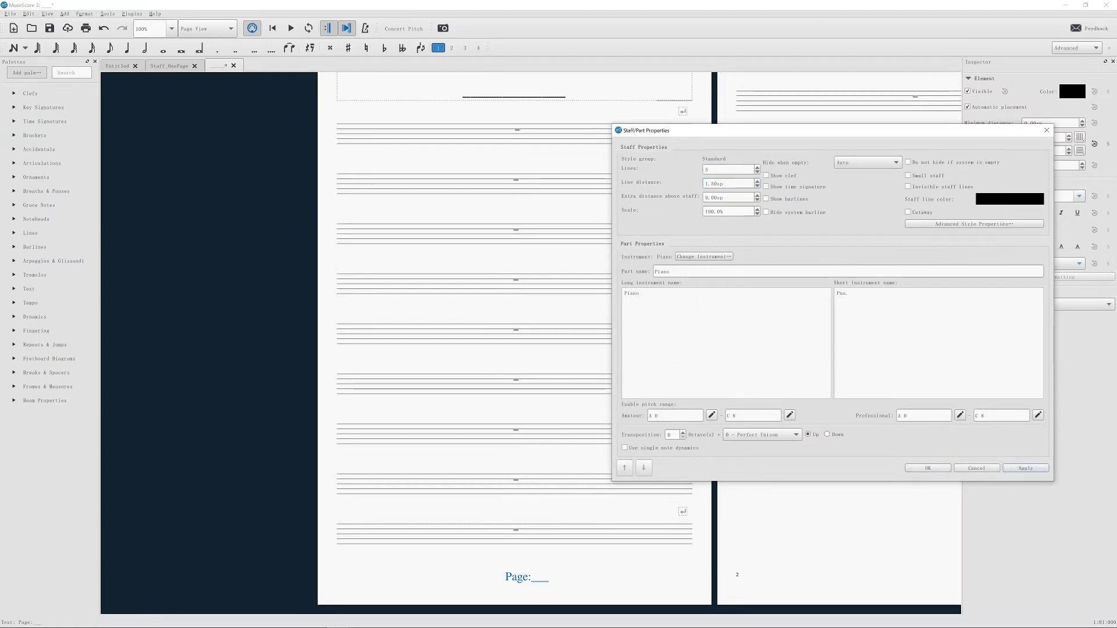
- Apply the 1.5sp line spacing and lower Min. system distance in the Page style settings
{"action": "key", "text": "Return"}
{"action": "scroll", "coordinate": [236, 177], "scroll_direction": "down", "scroll_amount": 5, "text": "ctrl"}
{"action": "right_click", "coordinate": [471, 319]}
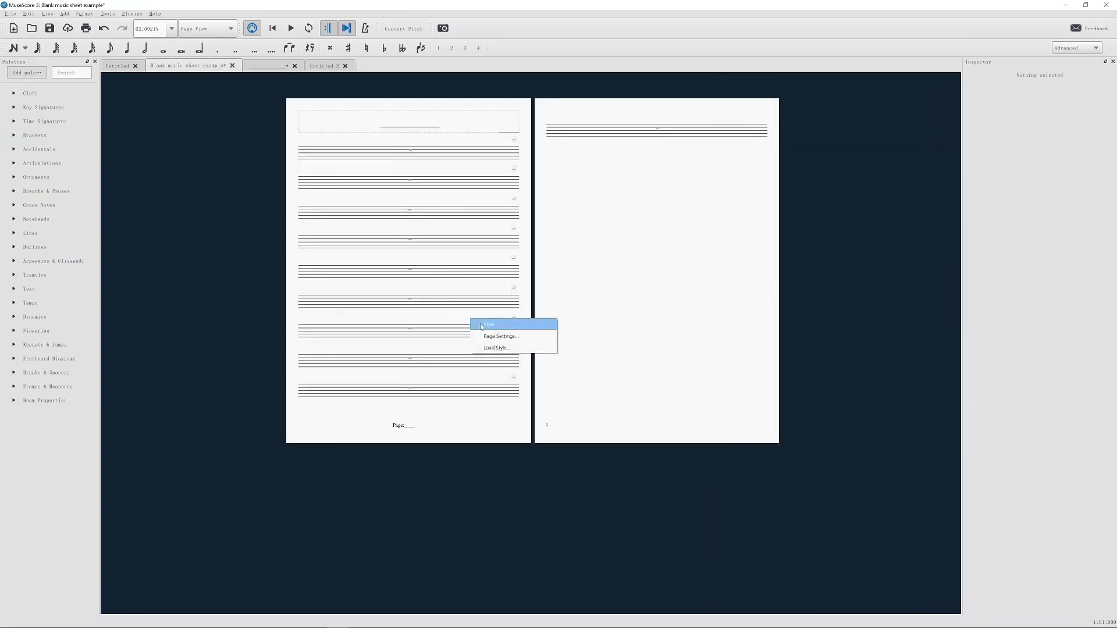
{"action": "left_click", "coordinate": [489, 324]}
{"action": "mouse_move", "coordinate": [576, 175]}
{"action": "left_mouse_down"}
{"action": "mouse_move", "coordinate": [686, 163]}
{"action": "mouse_move", "coordinate": [884, 180]}
{"action": "left_mouse_up"}
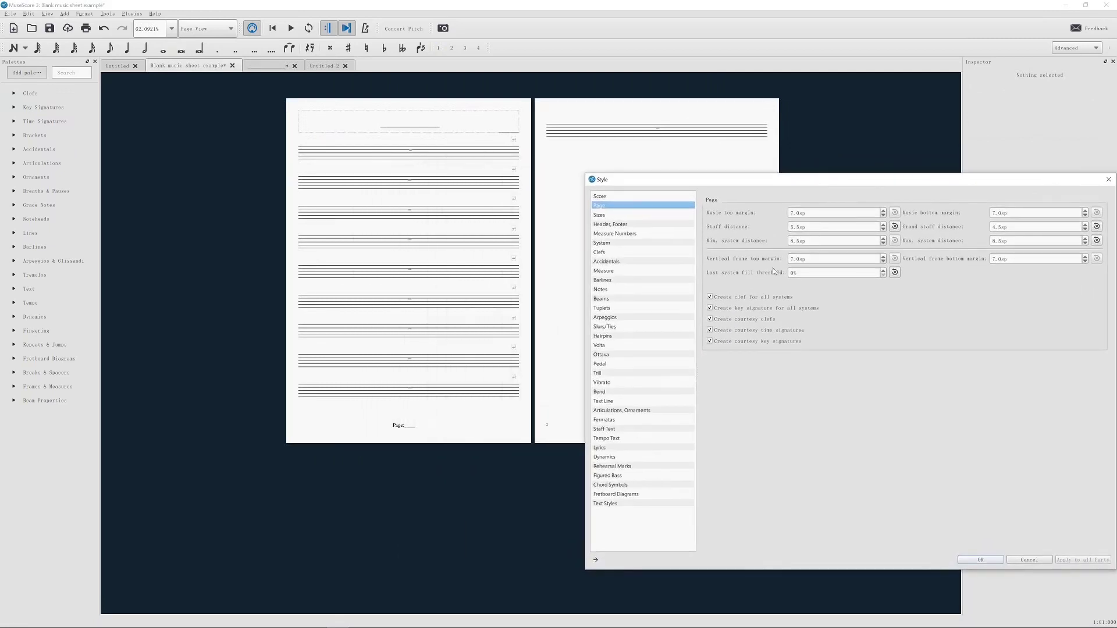
{"action": "scroll", "coordinate": [832, 240], "scroll_direction": "down", "scroll_amount": 3}
{"action": "left_click_drag", "start_coordinate": [698, 179], "coordinate": [664, 136]}
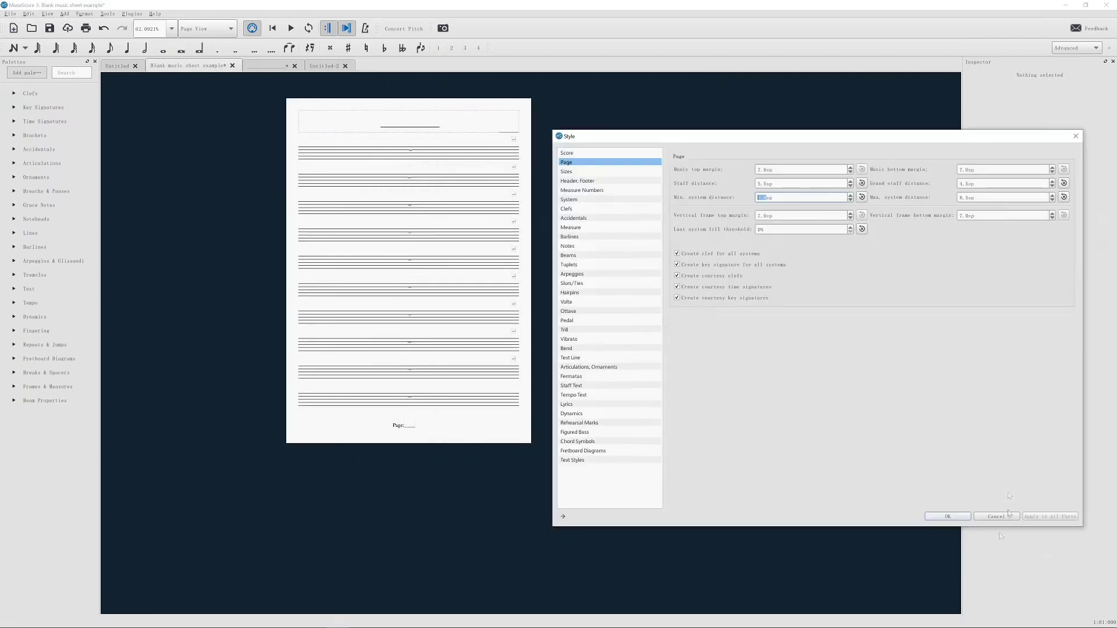
{"action": "left_click", "coordinate": [946, 516]}
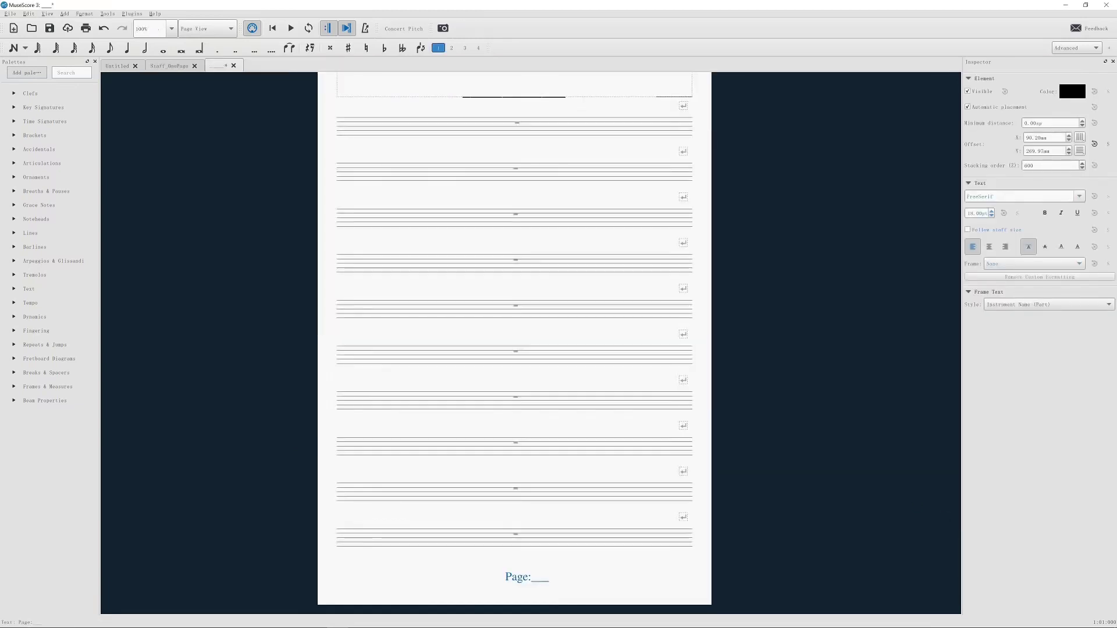
- Drag the title frame's bottom handle downward to make the frame taller
{"action": "scroll", "coordinate": [565, 341], "scroll_direction": "down", "scroll_amount": 2, "text": "ctrl"}
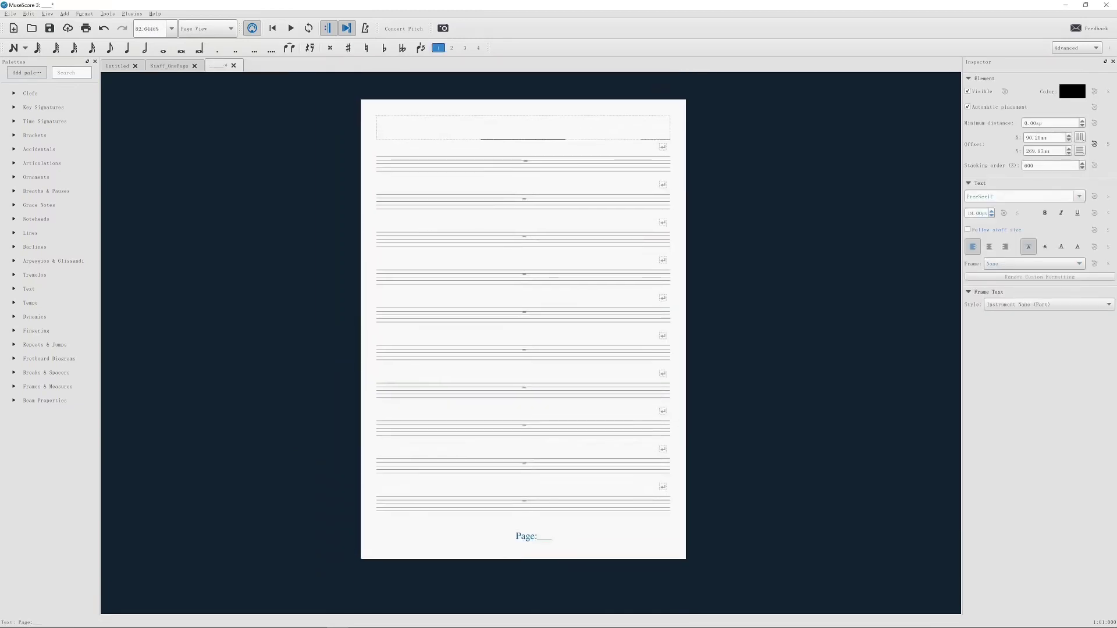
{"action": "left_click", "coordinate": [523, 128]}
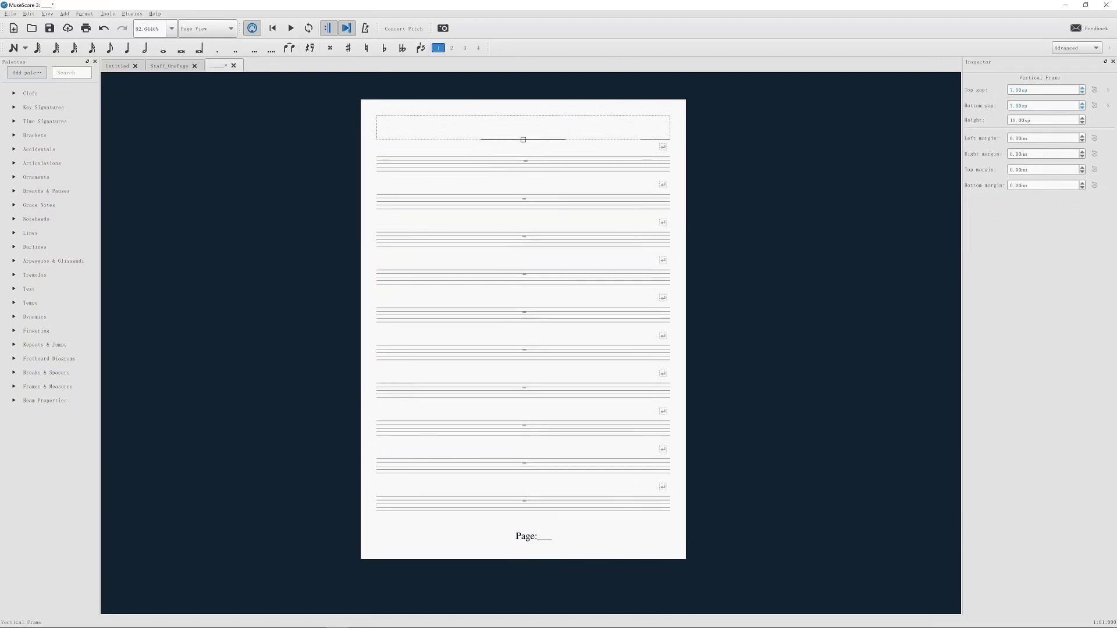
{"action": "left_click_drag", "start_coordinate": [523, 139], "coordinate": [523, 155]}
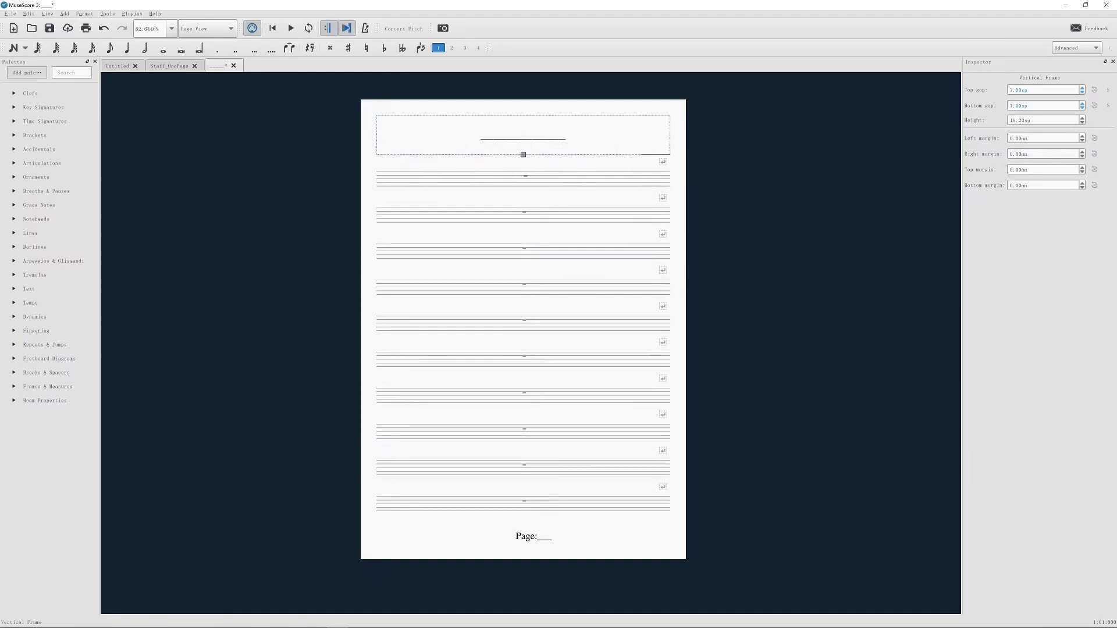
- Increase the staff line thickness in the Measure style settings so all ten staves draw bolder, then open the File menu
{"action": "left_click", "coordinate": [558, 179]}
{"action": "right_click", "coordinate": [564, 197]}
{"action": "left_click", "coordinate": [582, 202]}
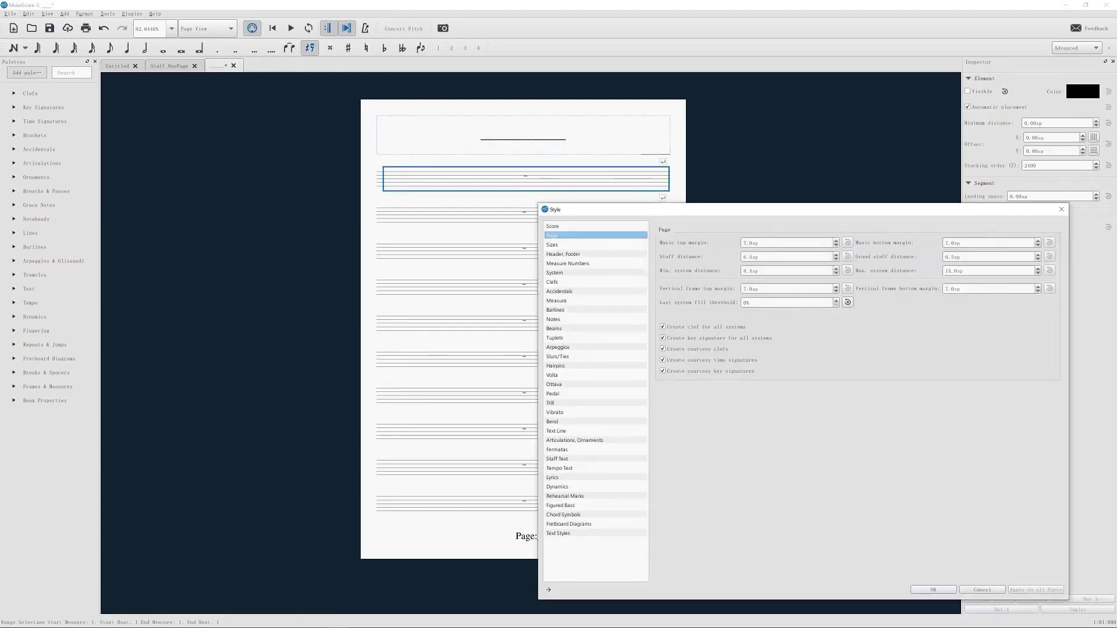
{"action": "left_click", "coordinate": [556, 300]}
{"action": "double_click", "coordinate": [763, 480]}
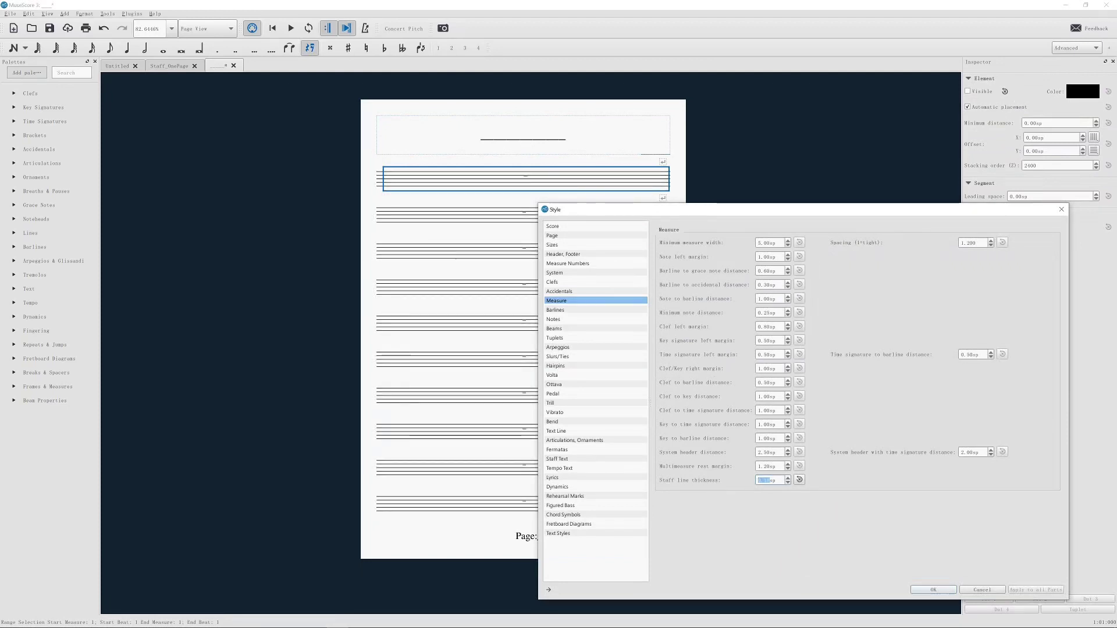
{"action": "key", "text": "Return"}
{"action": "key", "text": "Escape"}
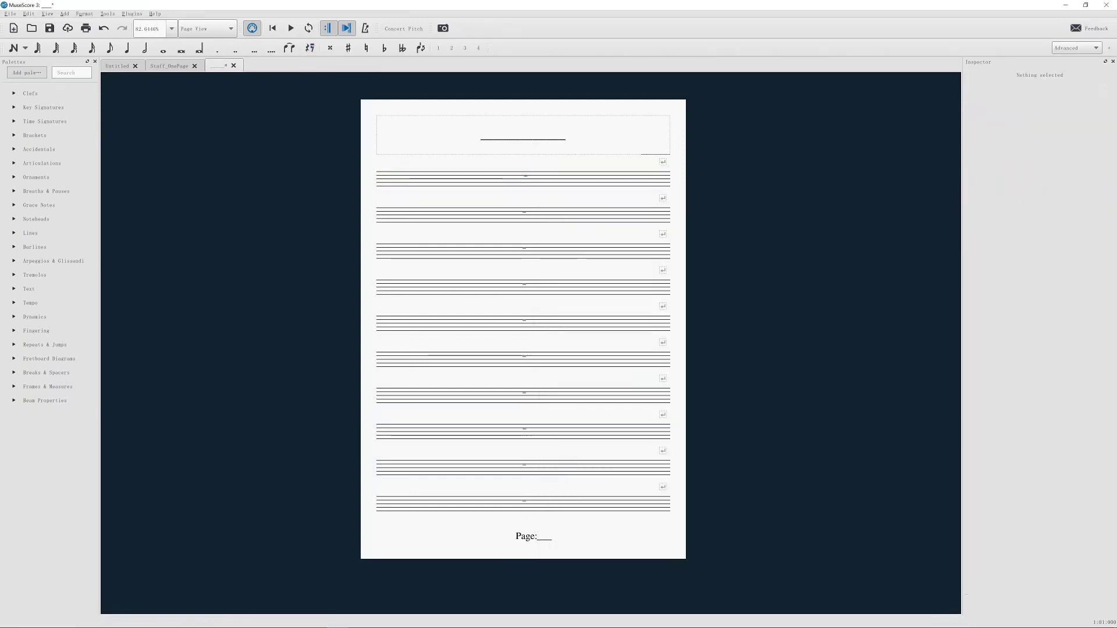
{"action": "key", "text": "alt+f"}
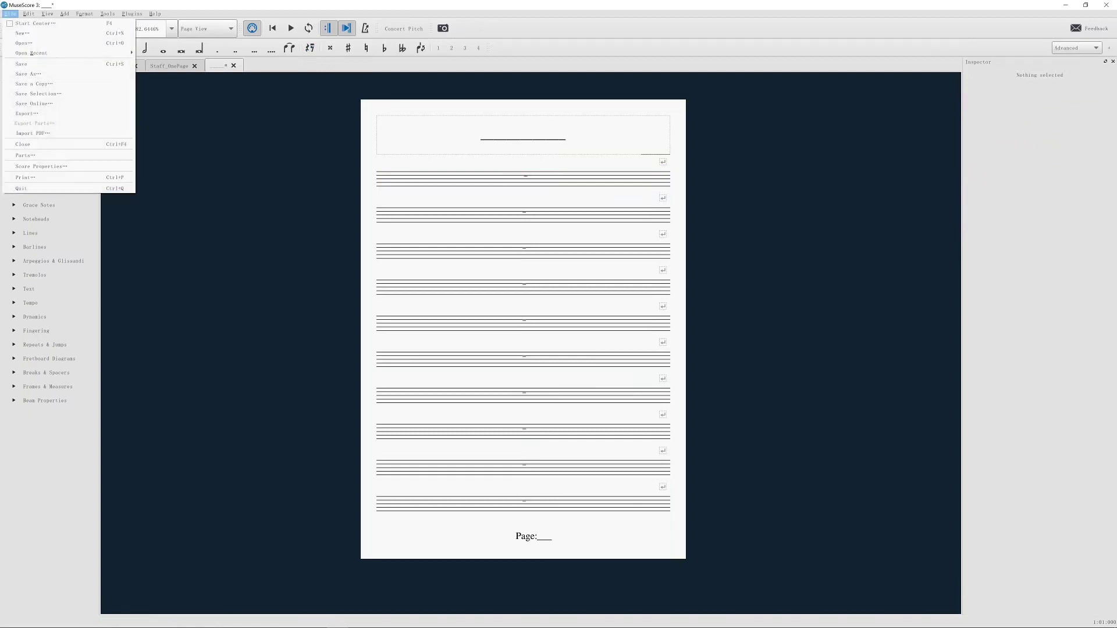